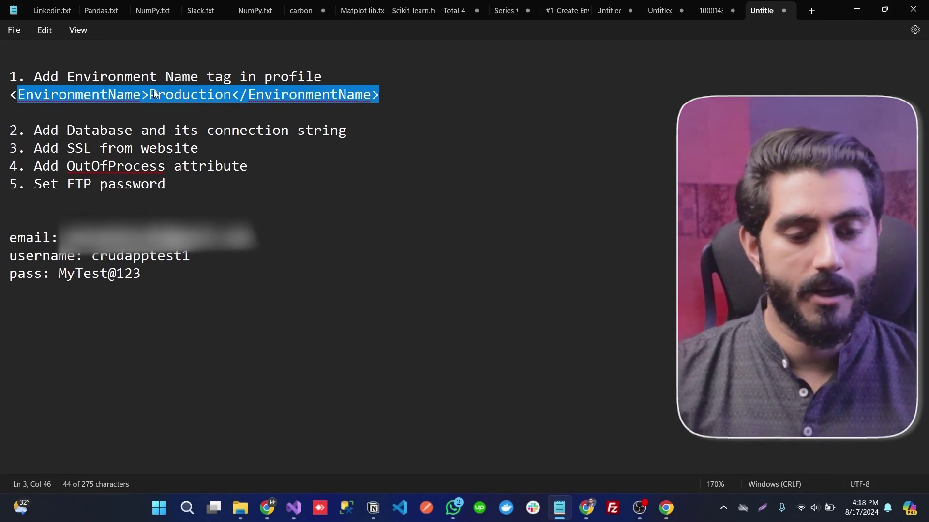
Review the deployment checklist covering the environment name tag, database connection string, SSL, OutOfProcess attribute and FTP password.
left_click(155, 94)
mouse_move(149, 94)
left_mouse_down()
mouse_move(228, 80)
mouse_move(151, 95)
left_mouse_up()
left_click(153, 94)
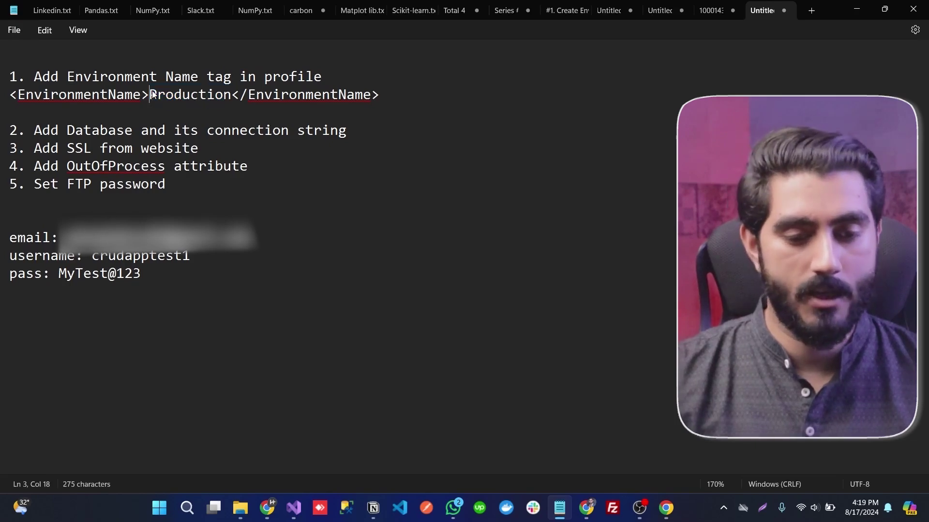
left_click_drag(32, 130, 373, 118)
left_click(379, 117)
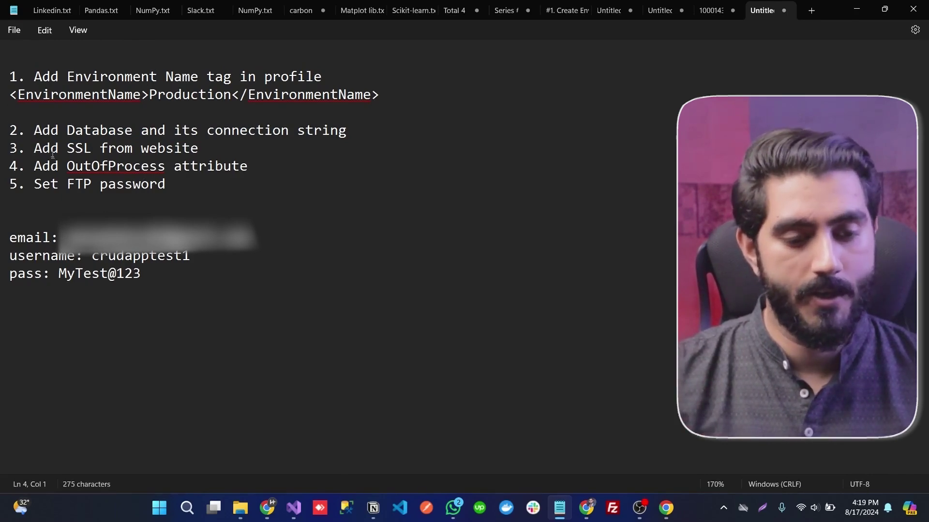
left_click_drag(34, 148, 207, 159)
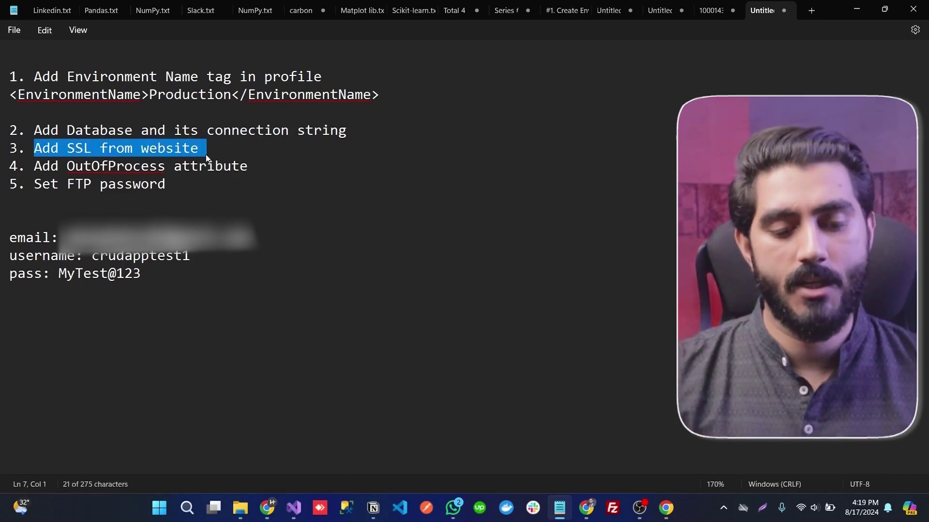
left_click(207, 158)
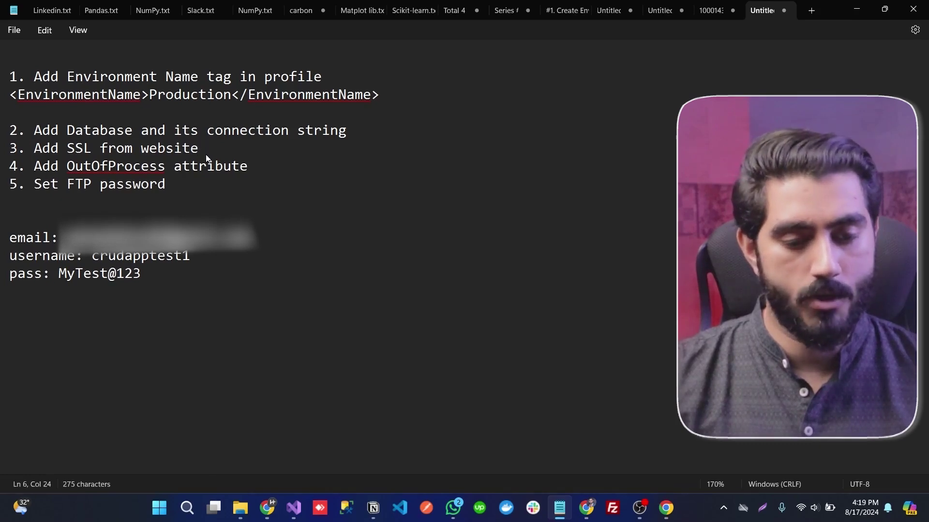
left_click_drag(34, 166, 228, 170)
key("shift+Home")
left_click(241, 149)
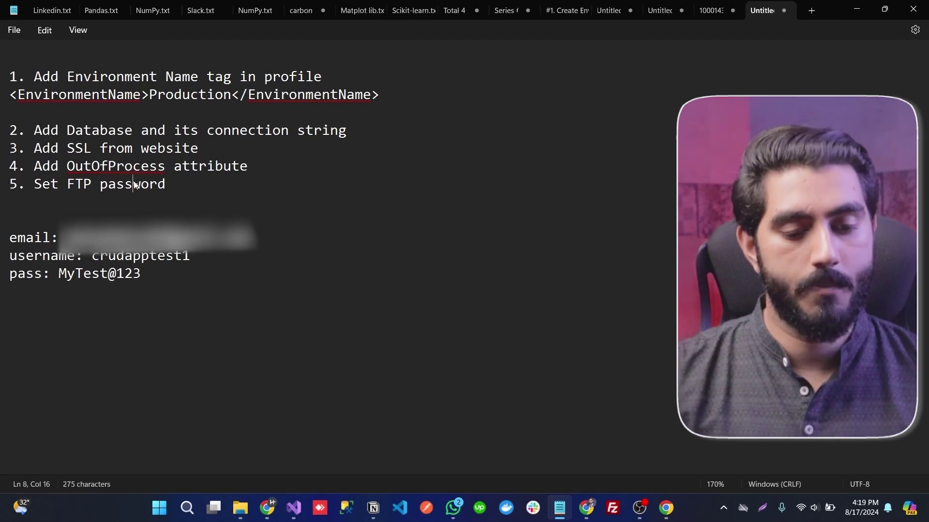
left_click_drag(135, 185, 111, 186)
left_click(108, 185)
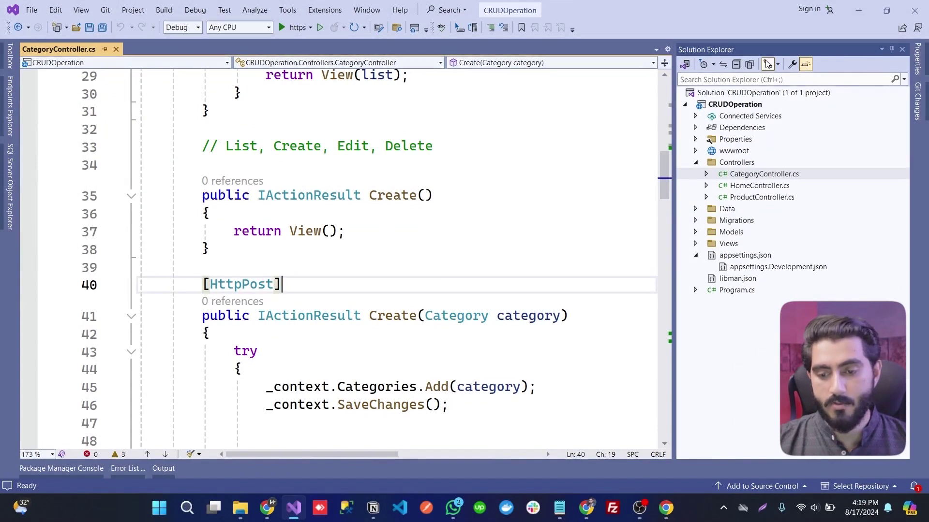
Collapse the Controllers folder and rebuild the CRUDOperation project.
left_click(697, 162)
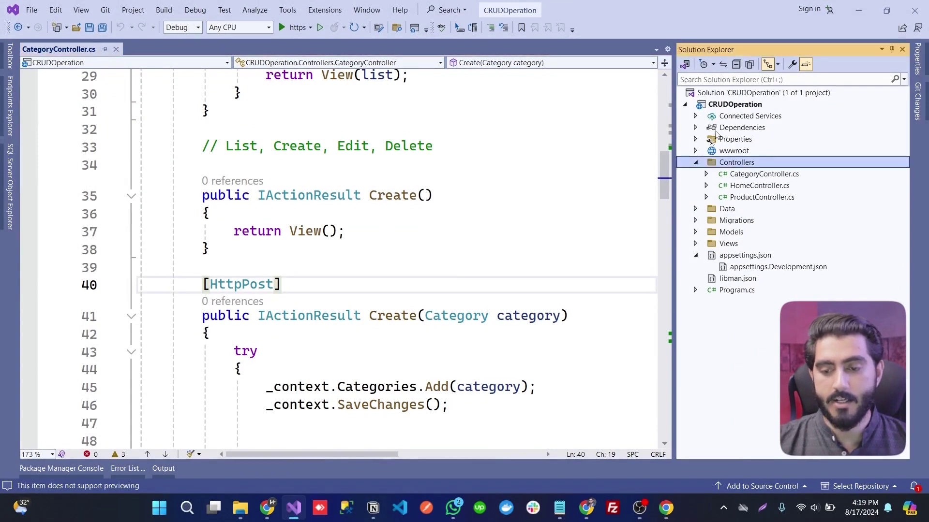
right_click(726, 106)
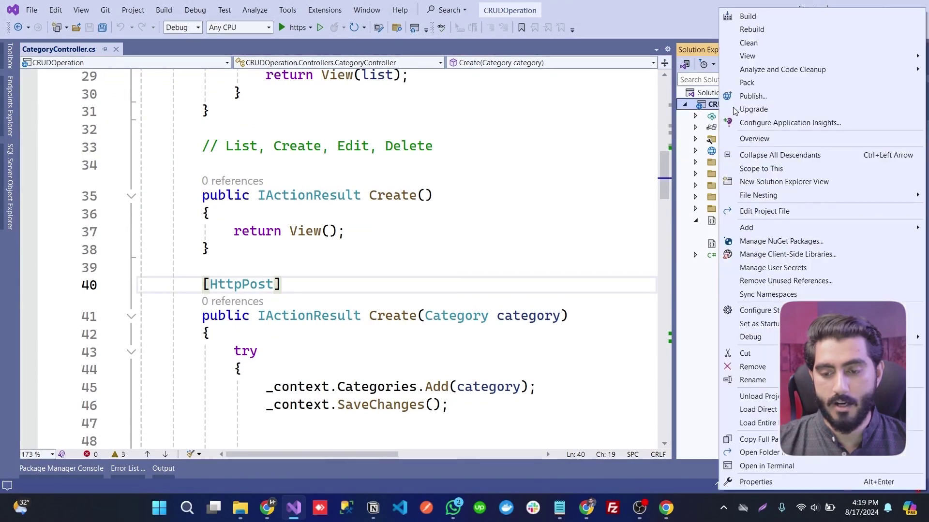
left_click(751, 29)
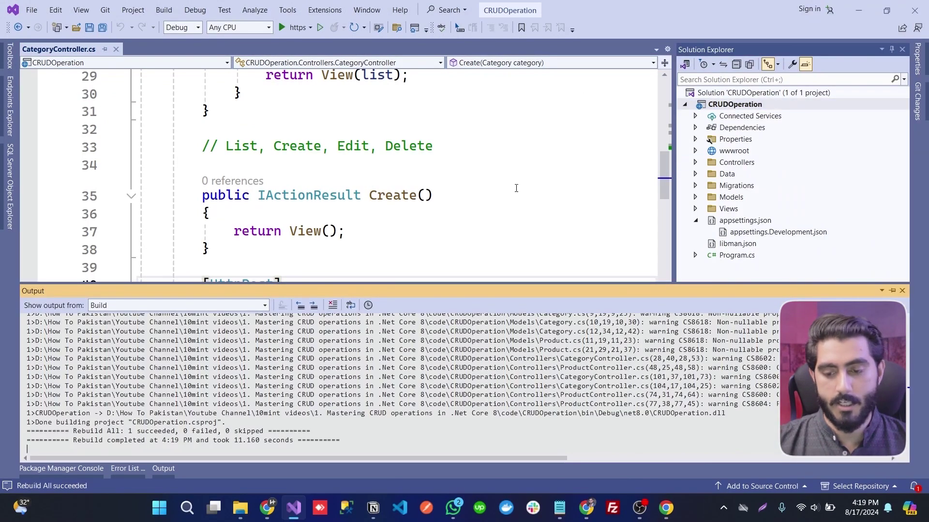
left_click(458, 194)
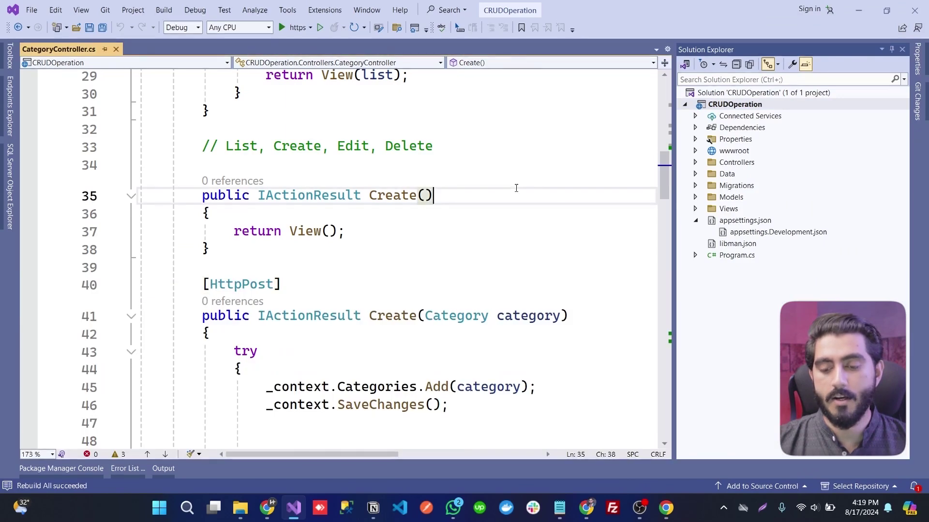
Open appsettings.json and examine the dbx entry under ConnectionStrings.
left_click(702, 224)
double_click(740, 222)
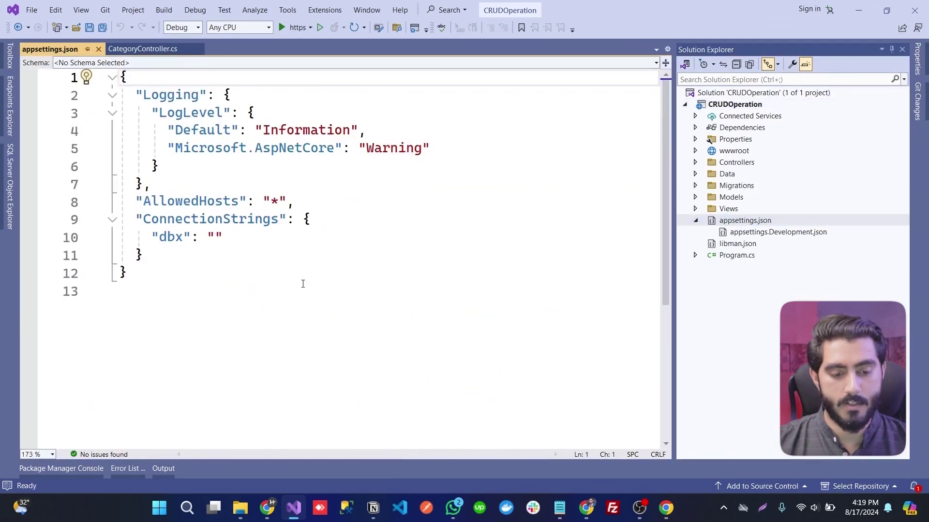
left_click_drag(224, 237, 157, 235)
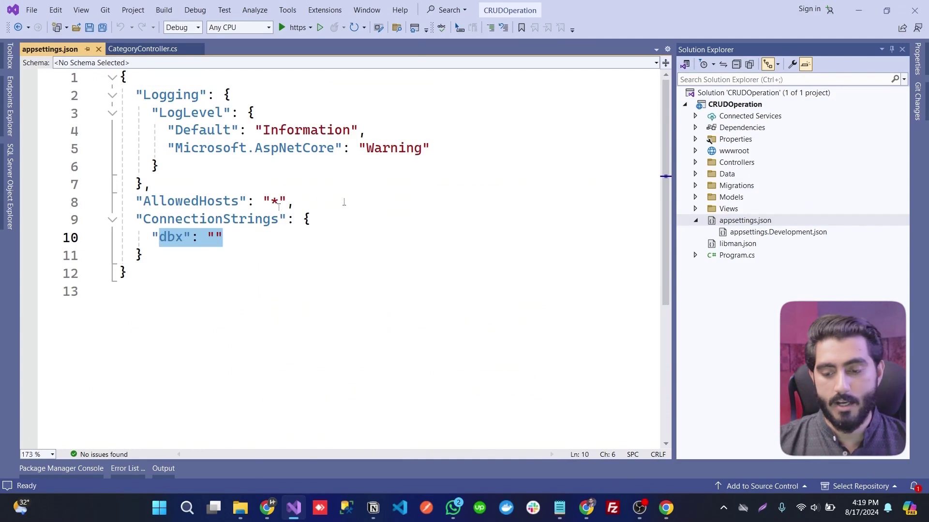
Open appsettings.Development.json nested under appsettings.json, examine its contents, and close it.
left_click(694, 222)
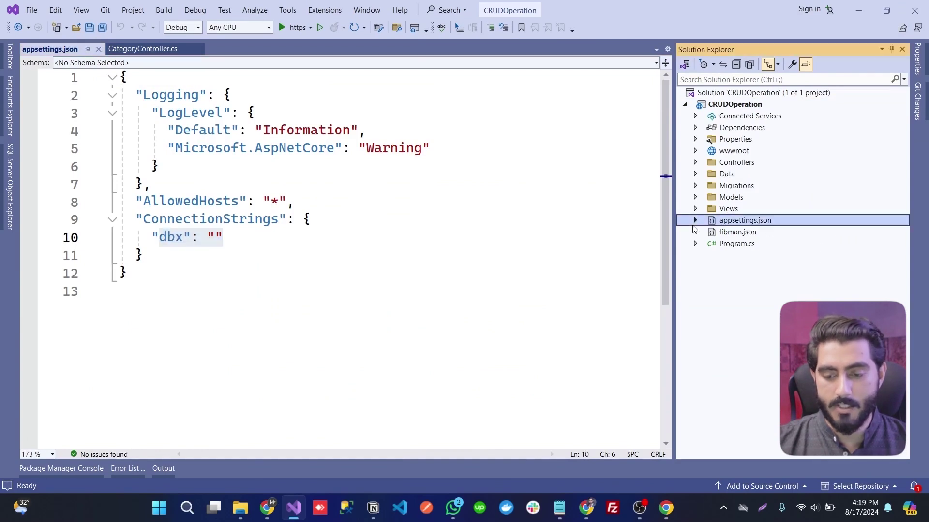
left_click(695, 220)
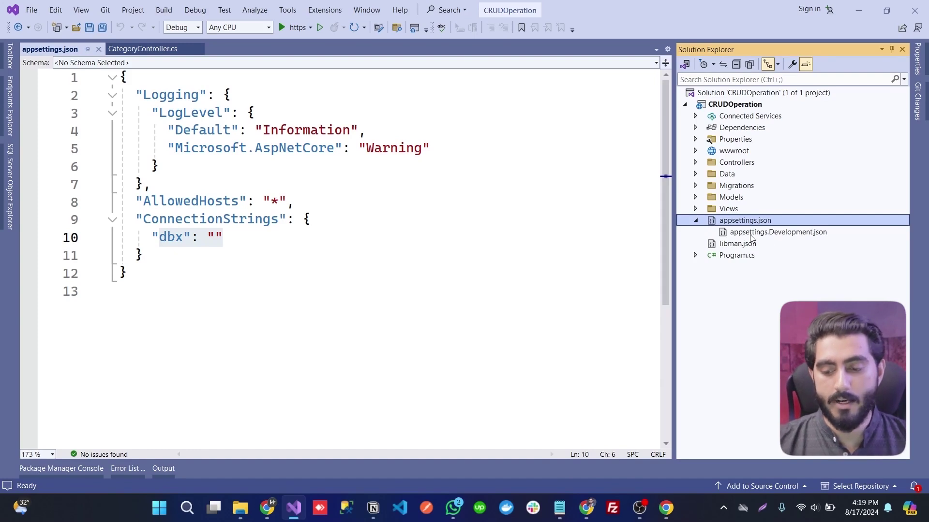
double_click(773, 233)
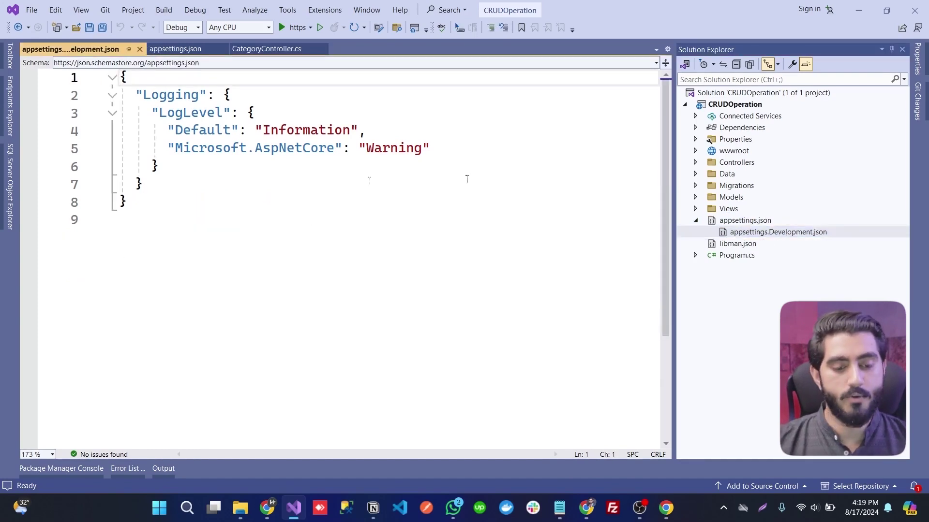
left_click_drag(164, 210, 111, 87)
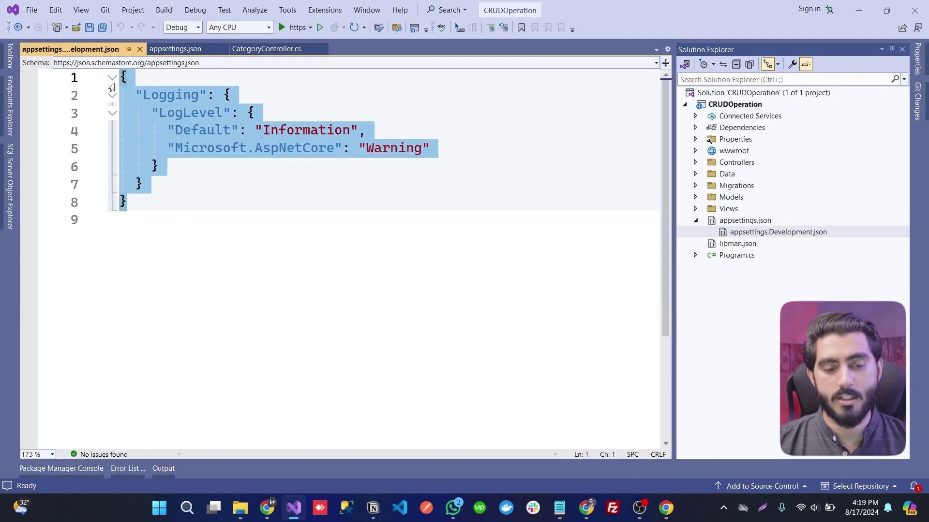
left_click(139, 50)
left_click(351, 234)
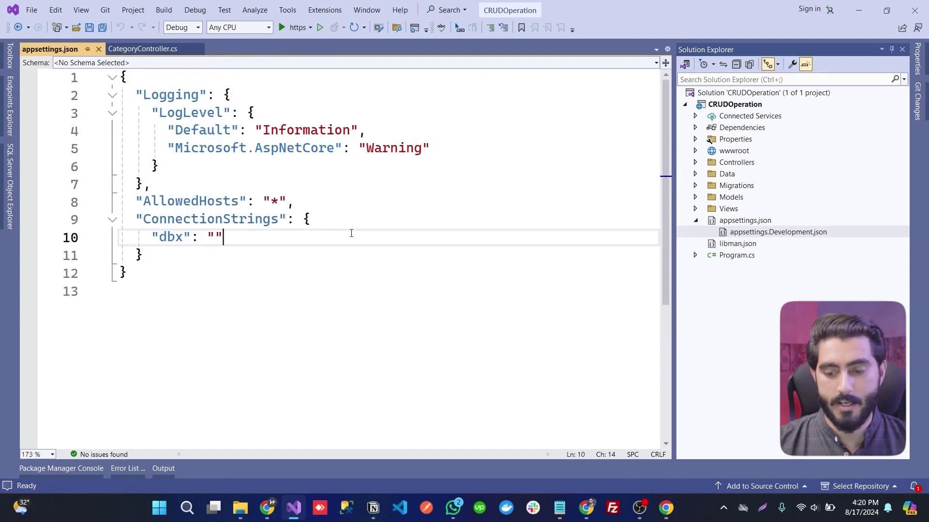
left_click(731, 224)
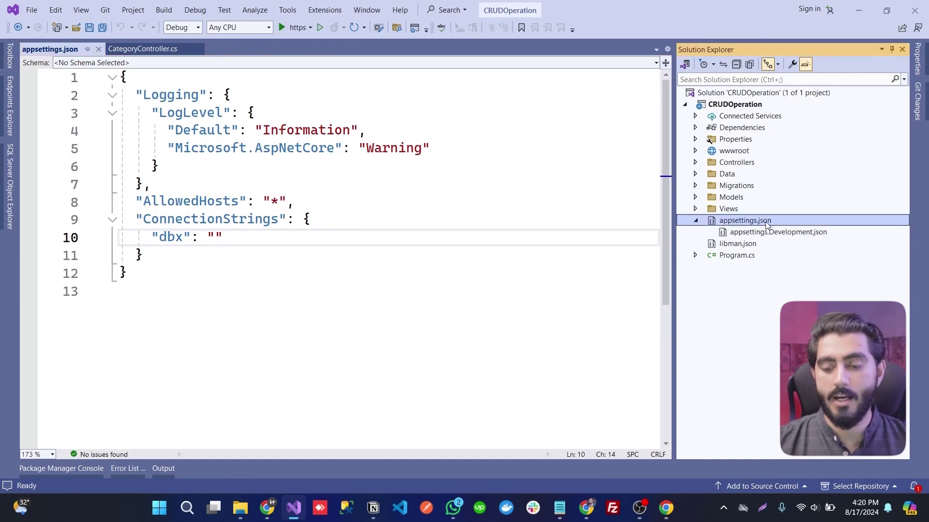
right_click(752, 224)
left_click(585, 251)
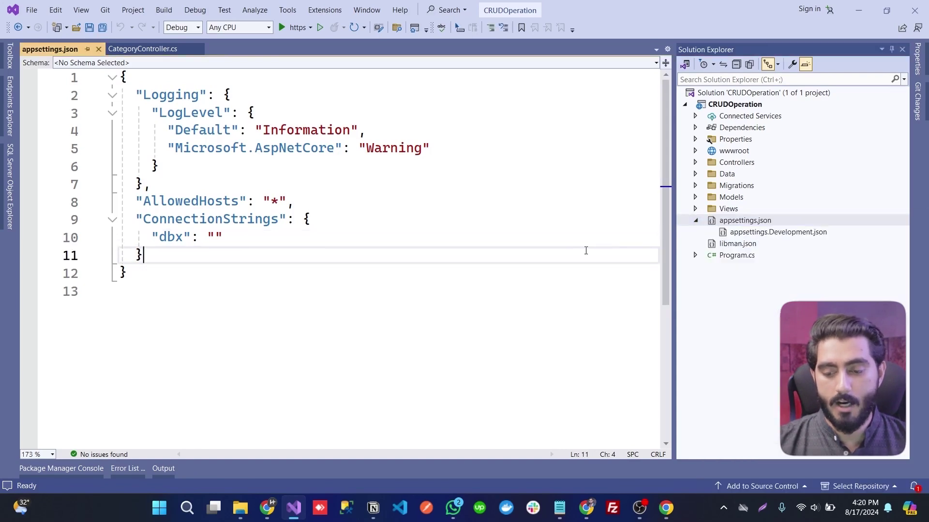
Duplicate appsettings.Development.json in the project and rename the copy to appsettings.Production.json.
left_click(762, 234)
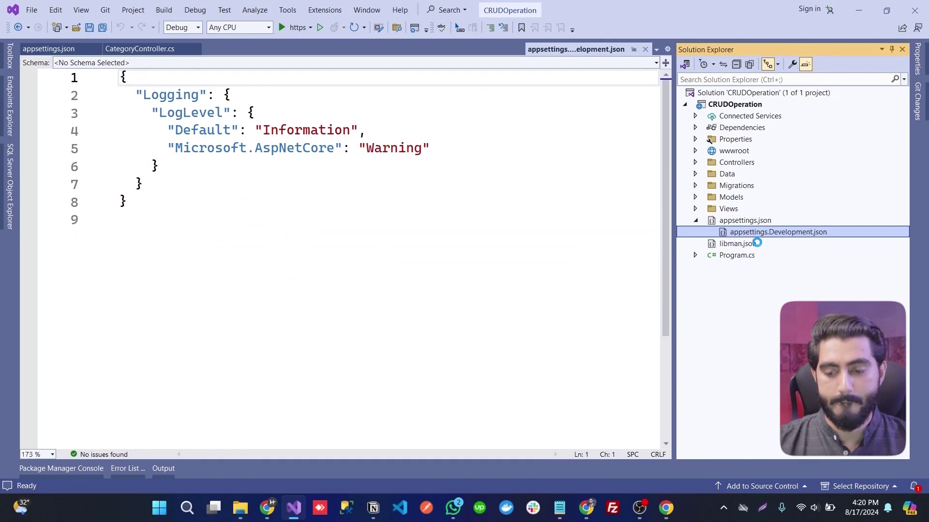
key("ctrl+c")
key("ctrl+v")
right_click(747, 223)
left_click(685, 435)
type(".P")
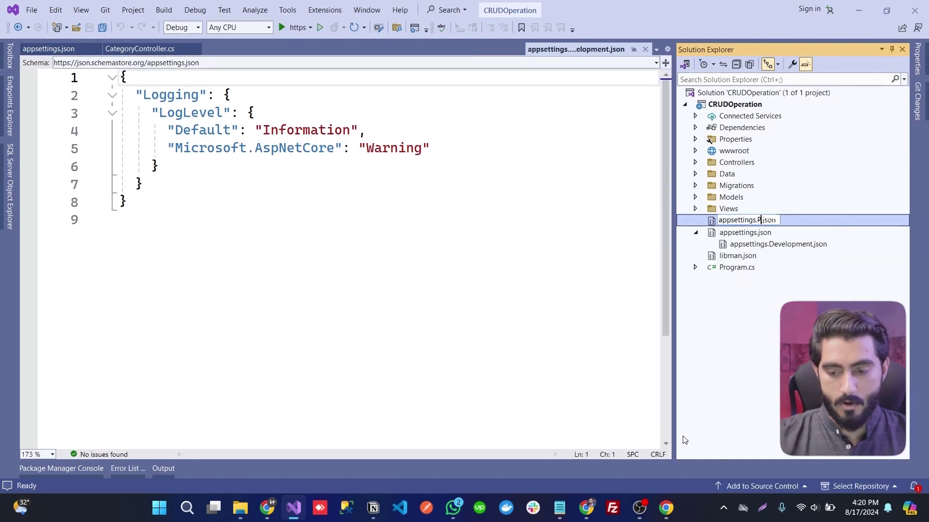
type("roduction")
key("Return")
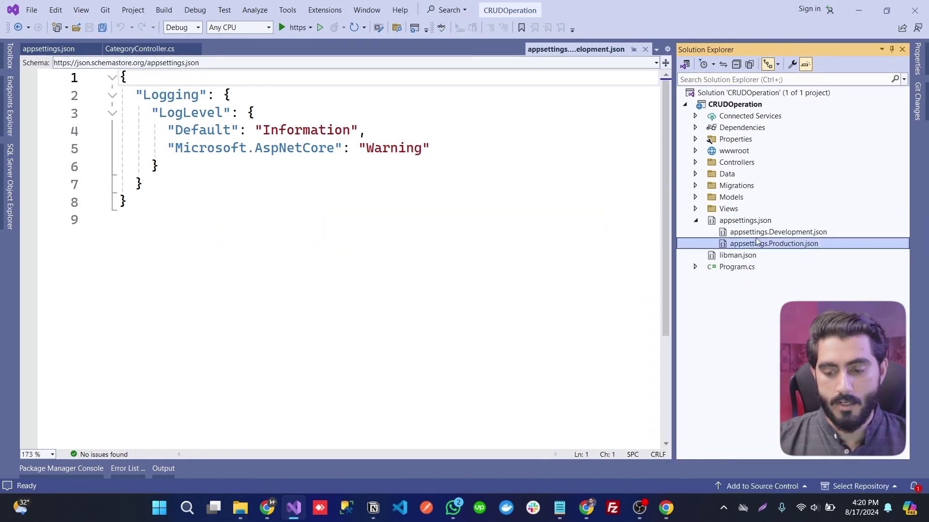
Copy the ConnectionStrings block from appsettings.json into appsettings.Production.json after the Logging section, and save the file.
double_click(759, 245)
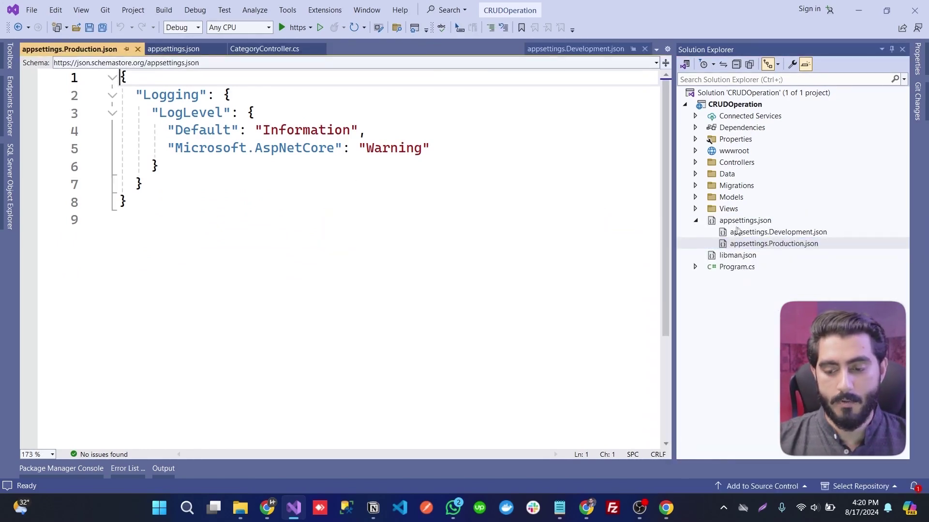
left_click(744, 224)
double_click(744, 223)
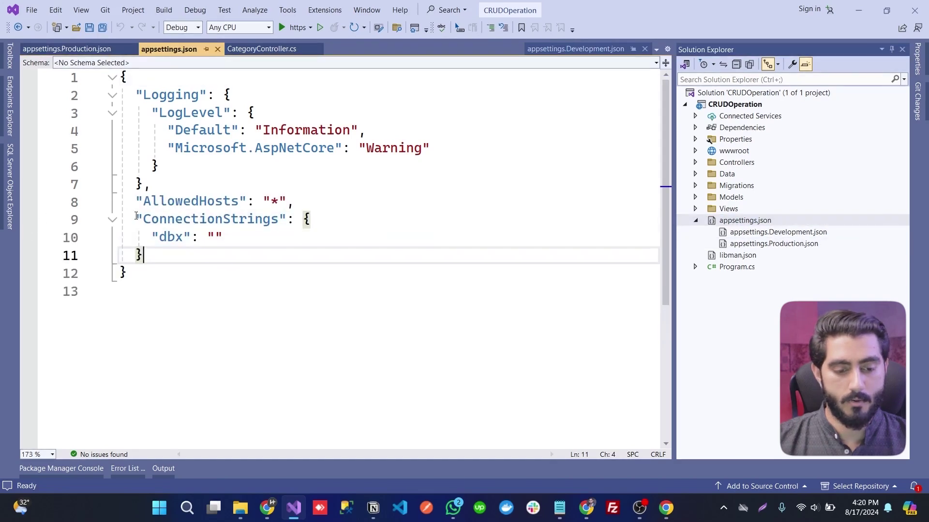
left_click_drag(136, 215, 144, 255)
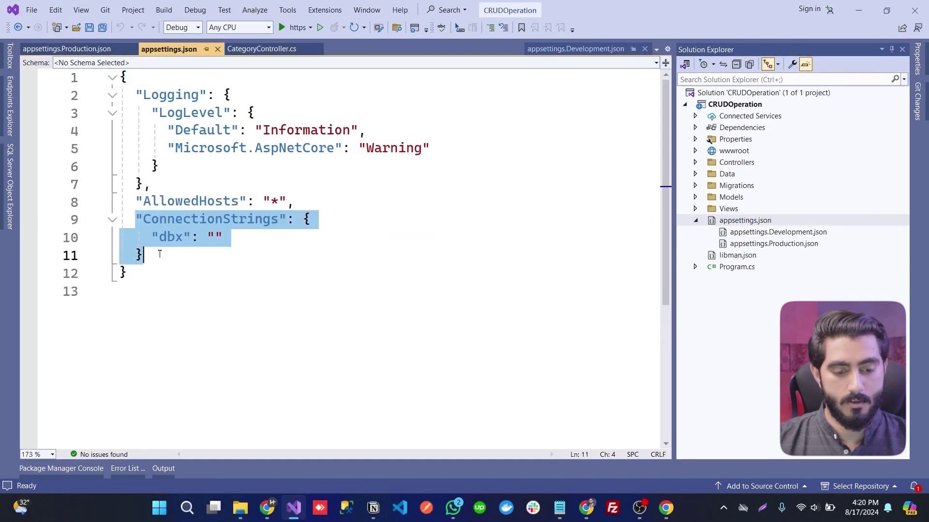
double_click(774, 245)
left_click(156, 188)
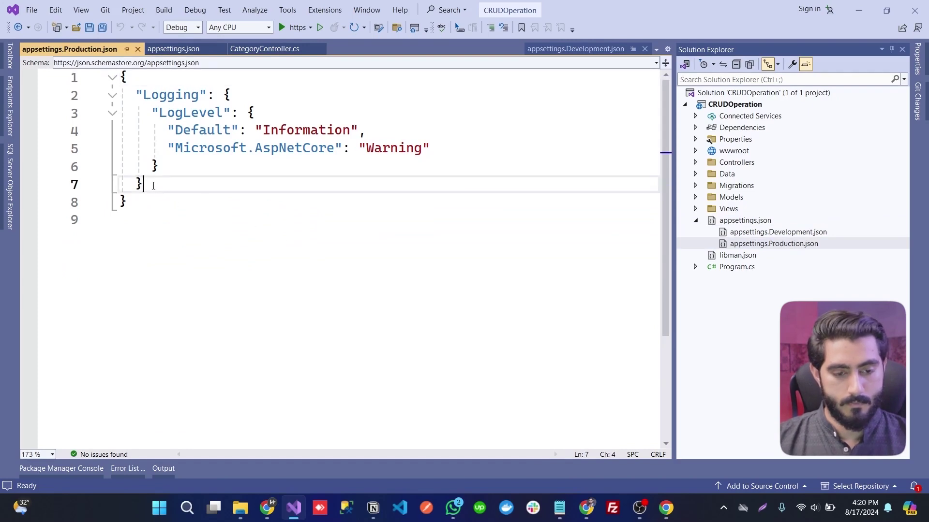
type(",")
key("Return")
key("ctrl+v")
key("ctrl+s")
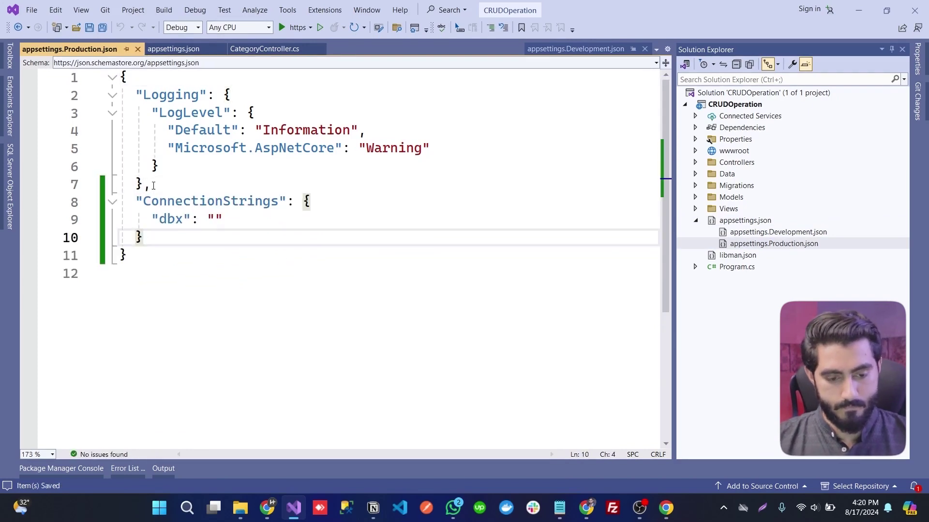
Highlight the dbx entry, check the myASP.NET hosting control panel in Chrome, and return to appsettings.Production.json in Visual Studio.
left_click(215, 218)
left_click_drag(225, 219, 152, 217)
left_click(665, 508)
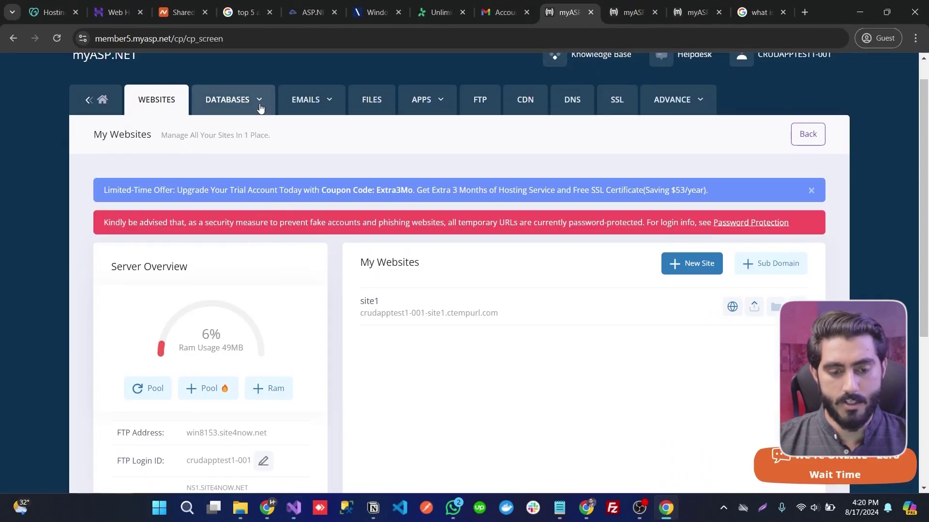
key("alt+Tab")
left_click(450, 222)
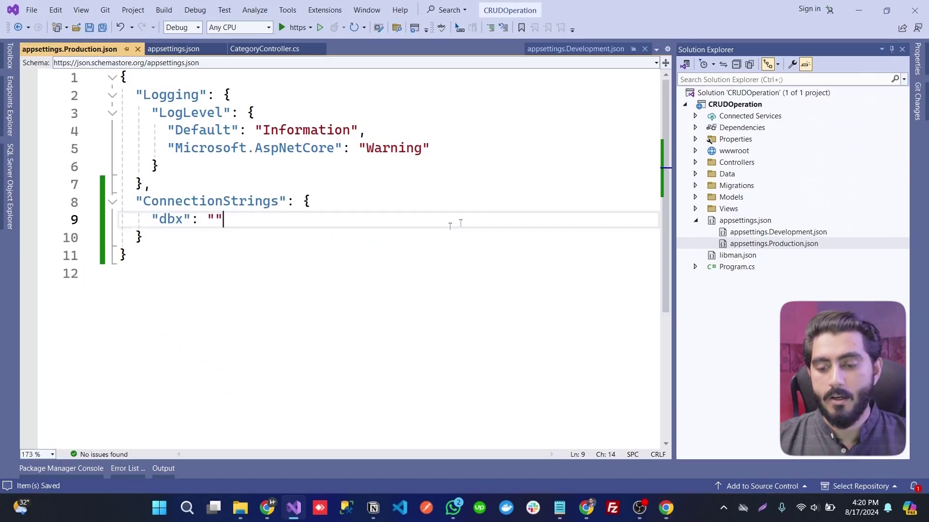
double_click(711, 220)
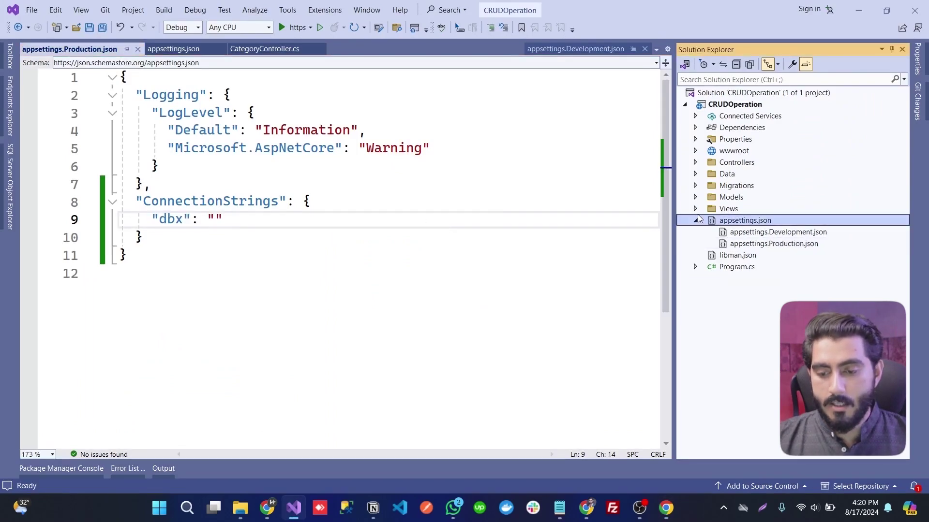
left_click(696, 139)
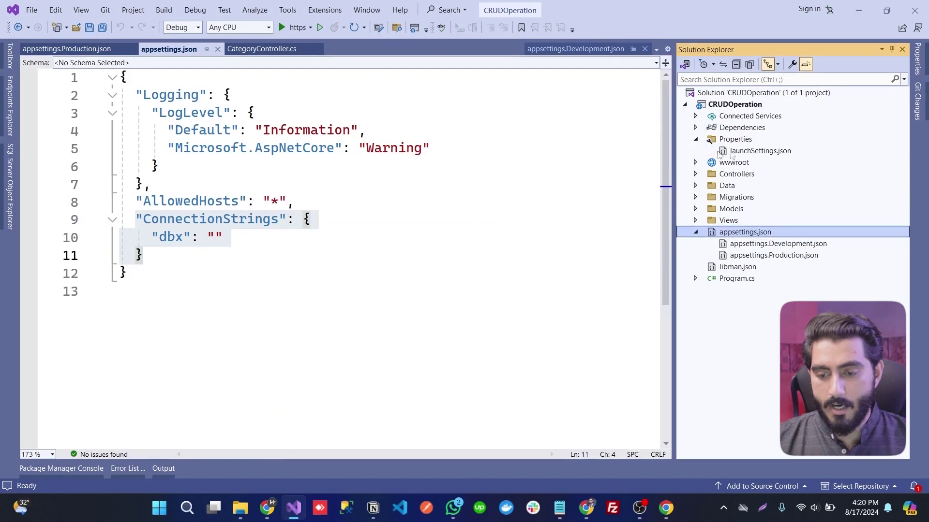
left_click(725, 104)
right_click(721, 104)
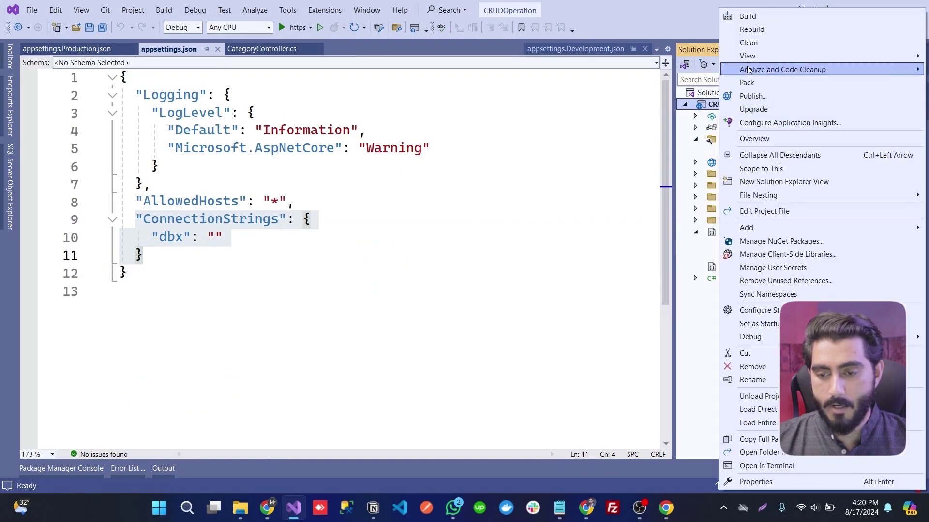
left_click(644, 167)
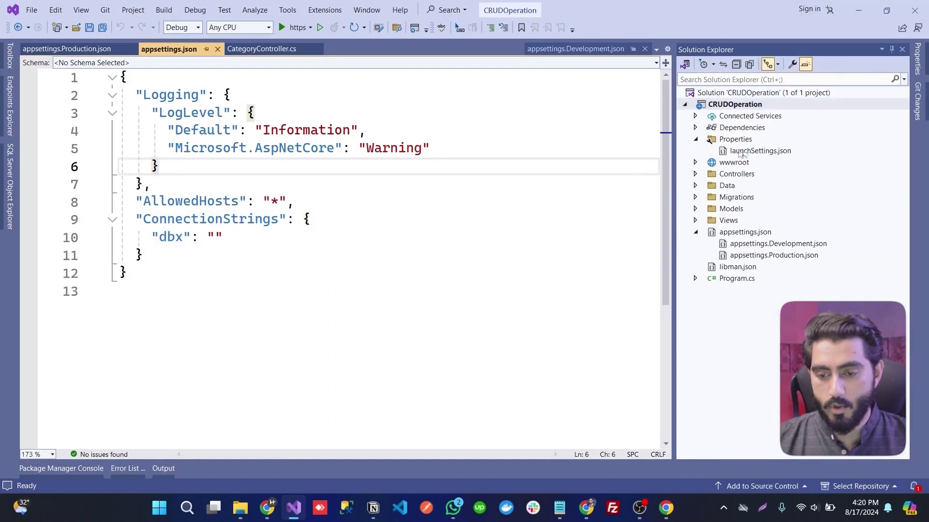
Open the Publish target selection for the CRUDOperation project.
left_click(735, 107)
right_click(736, 107)
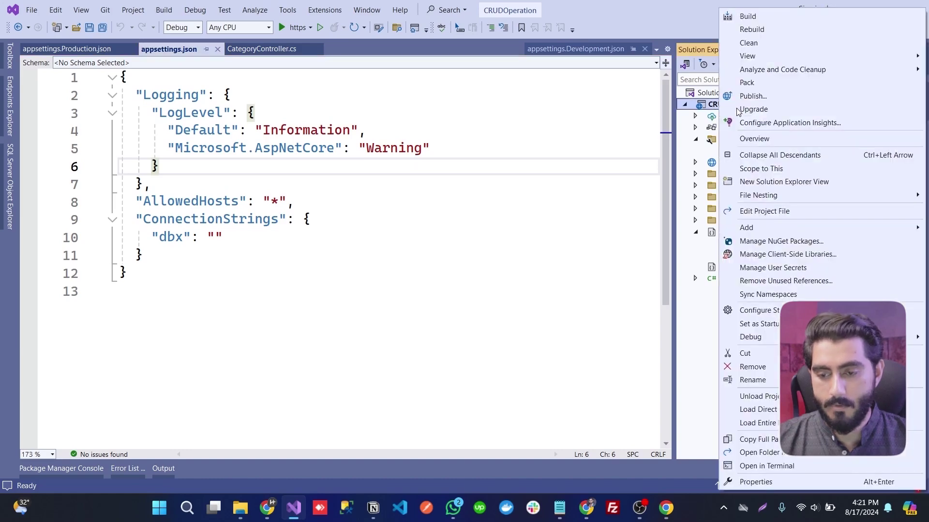
left_click(754, 96)
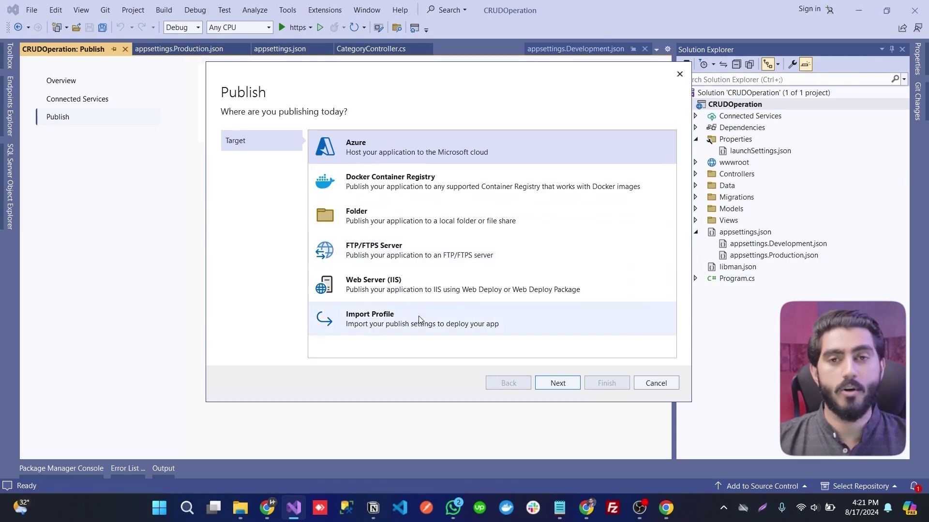
Create a Folder publish profile whose target location is a new folder named crudapptest inside Documents.
left_click(405, 226)
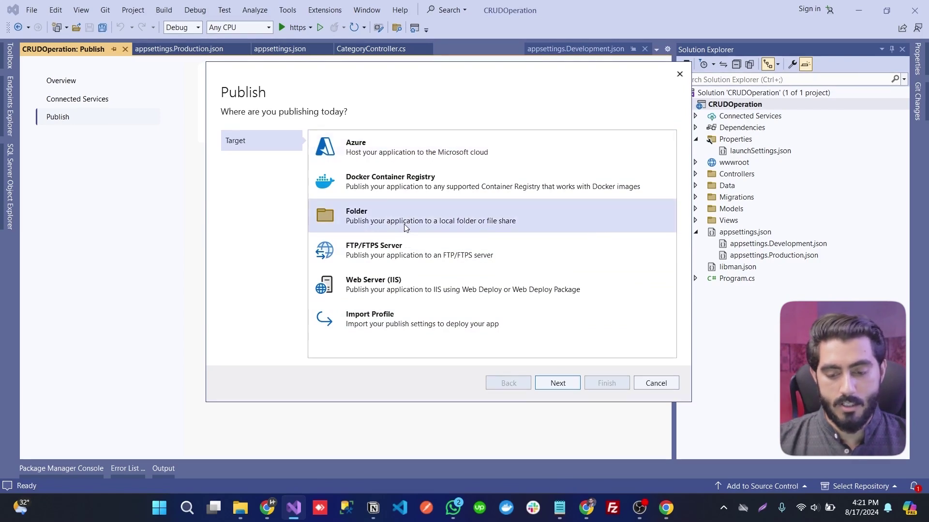
left_click(556, 383)
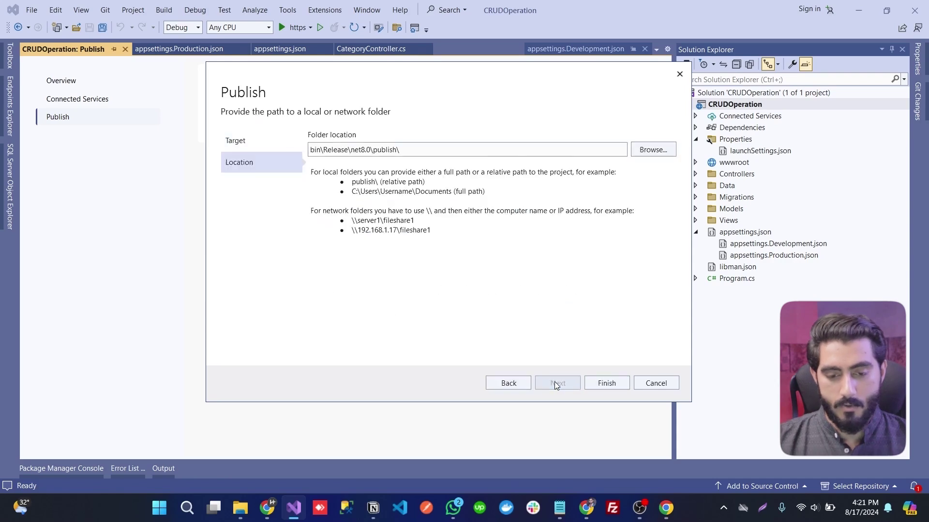
left_click(650, 150)
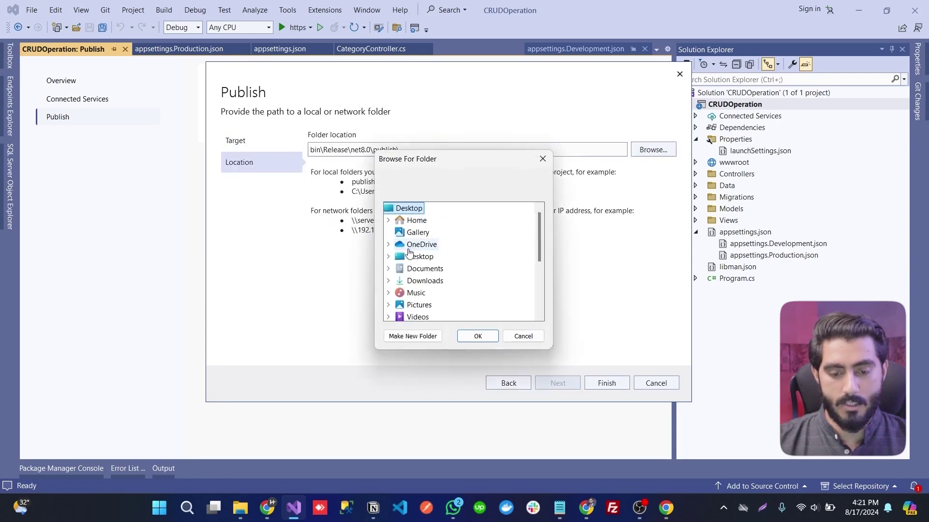
double_click(412, 255)
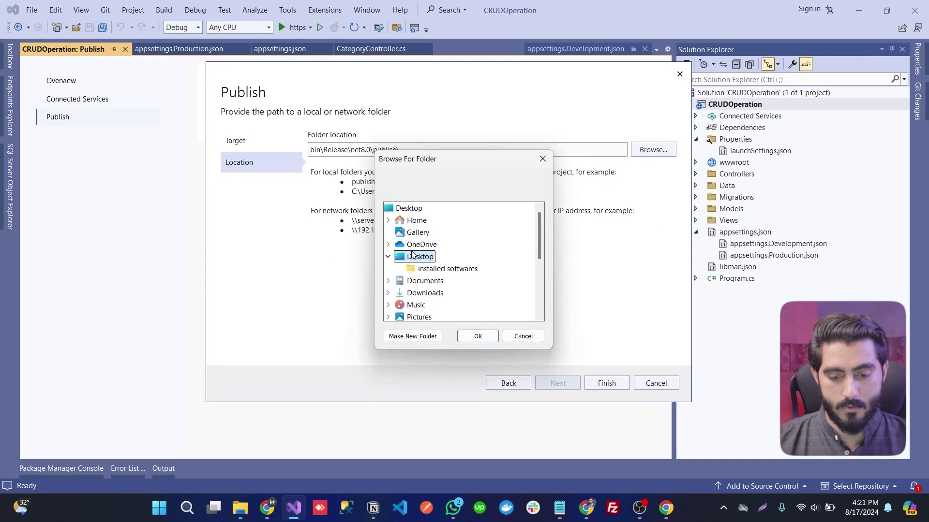
double_click(411, 281)
left_click(421, 337)
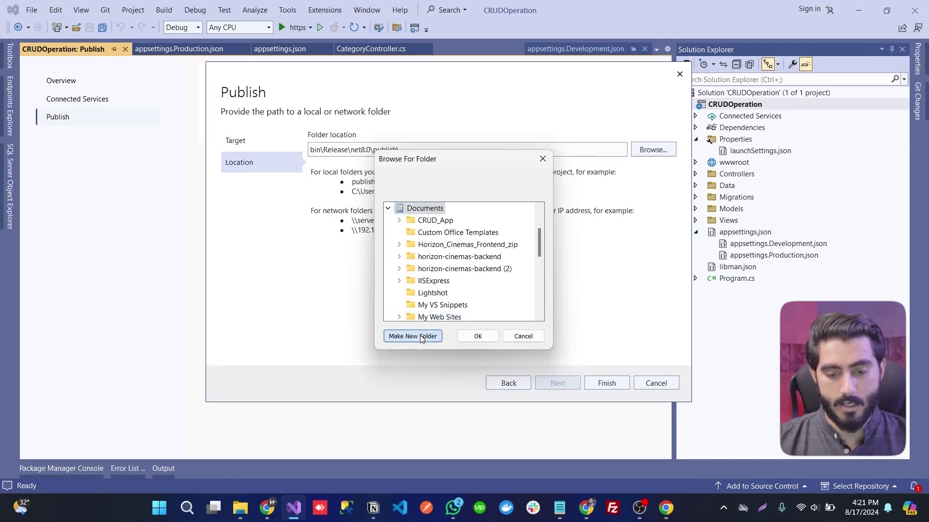
type("crud")
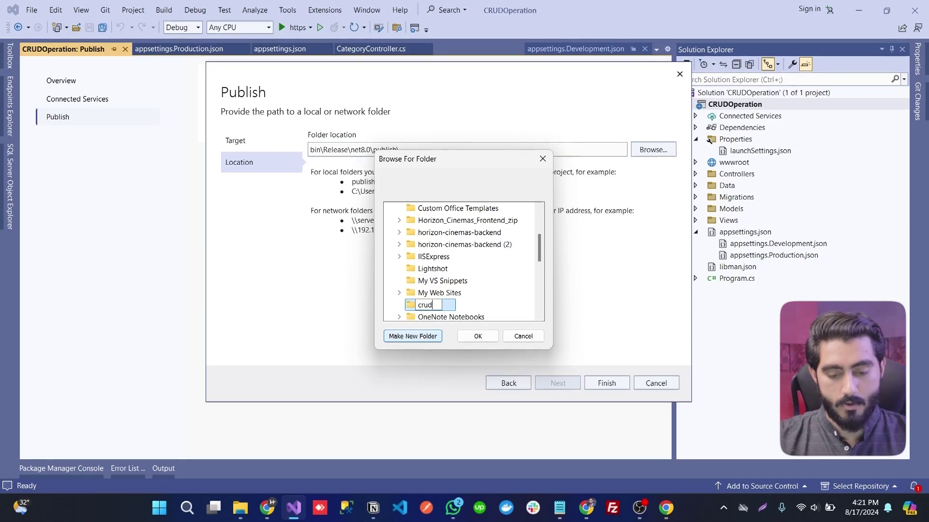
type("aapptest")
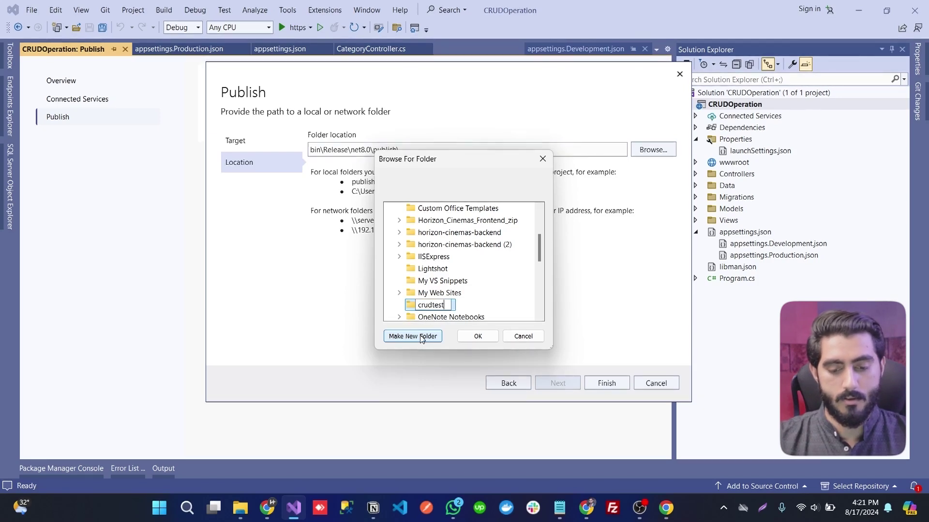
key("Return")
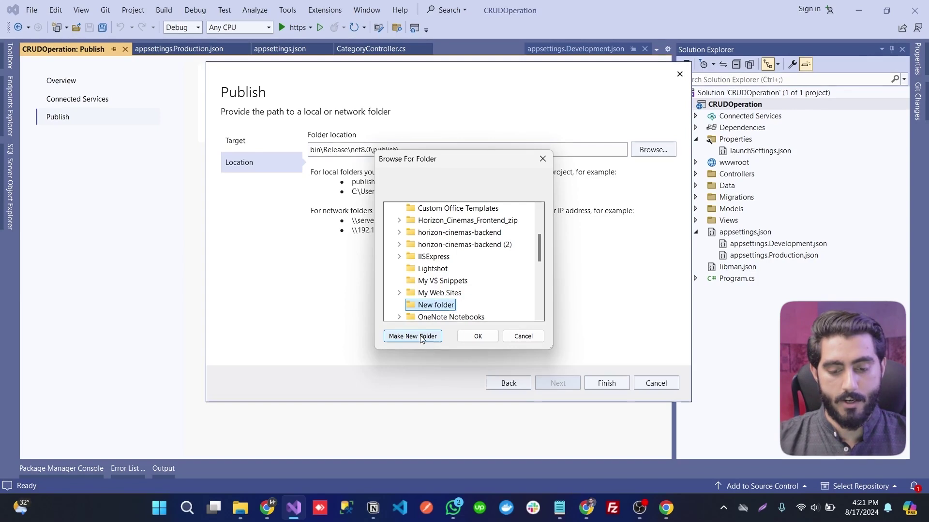
left_click(477, 336)
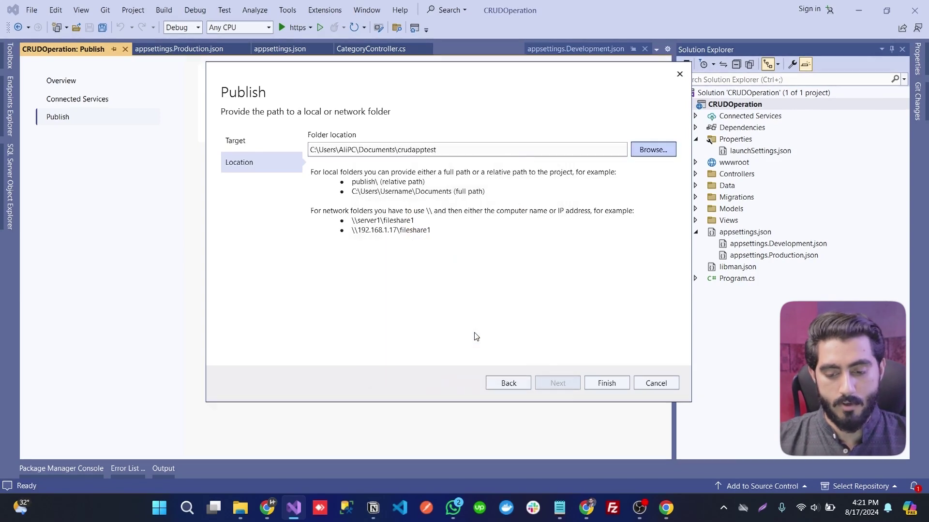
left_click(603, 385)
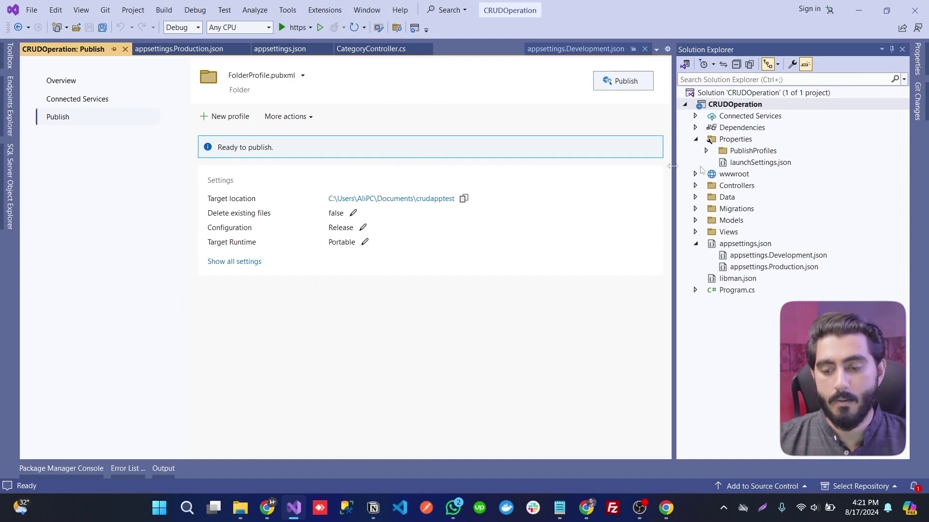
Open FolderProfile.pubxml from the project's PublishProfiles folder and normalize its line endings to Windows (CR LF).
left_click(744, 142)
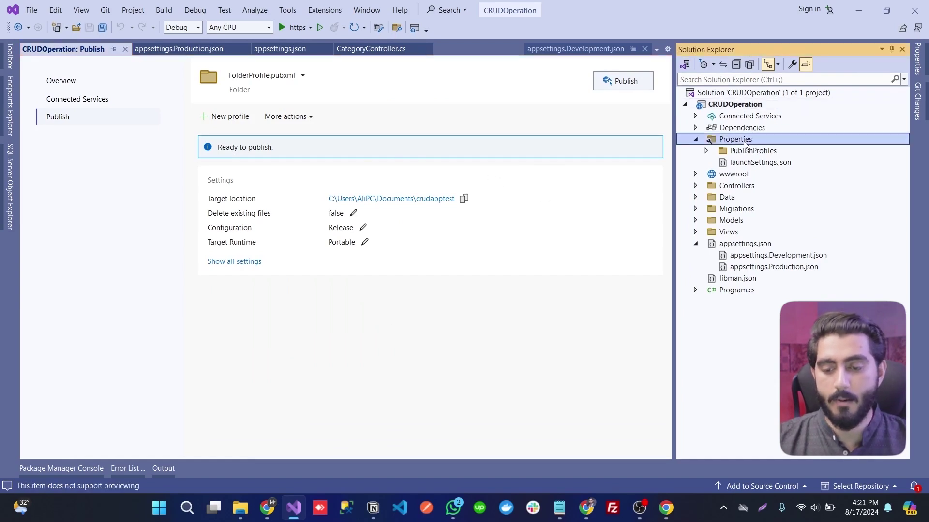
left_click(706, 150)
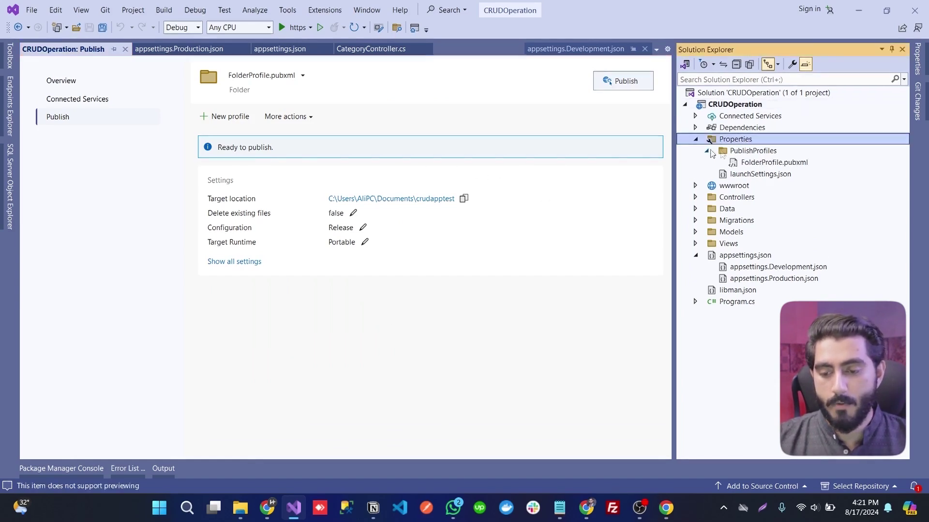
double_click(764, 163)
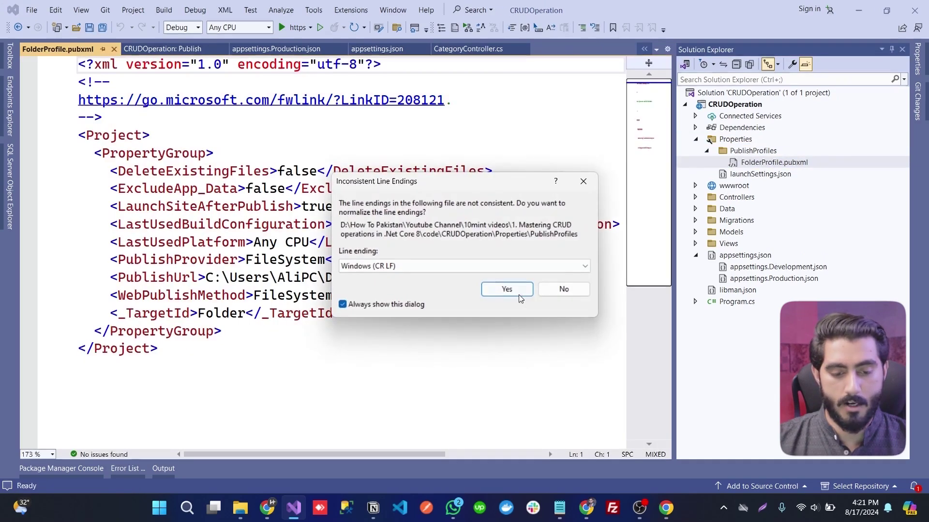
left_click(517, 293)
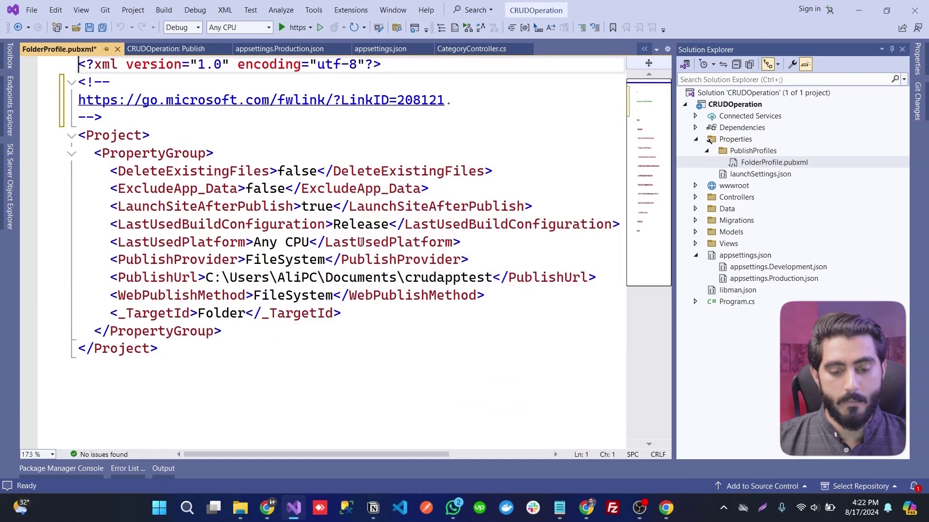
left_click(401, 362)
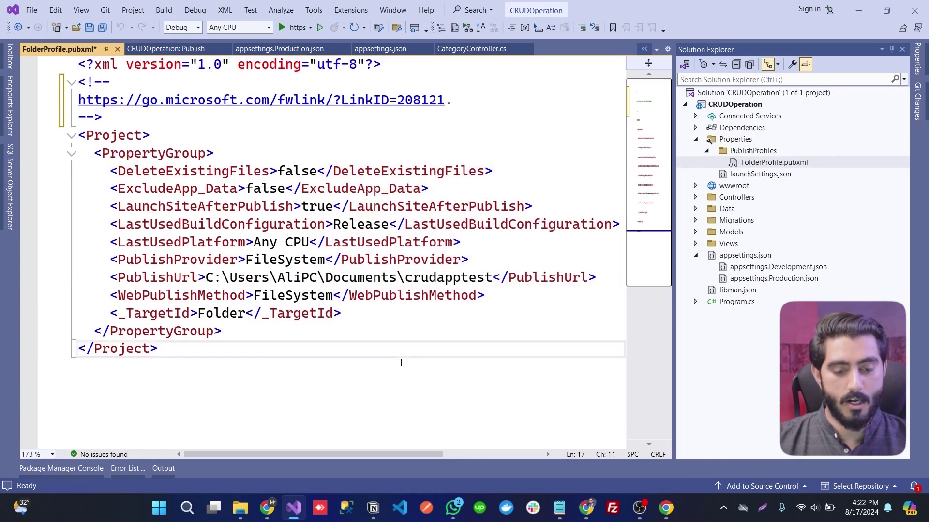
Copy the <EnvironmentName>Production</EnvironmentName> tag from the Notepad notes into FolderProfile.pubxml below the _TargetId line, and save the file.
key("alt+Tab")
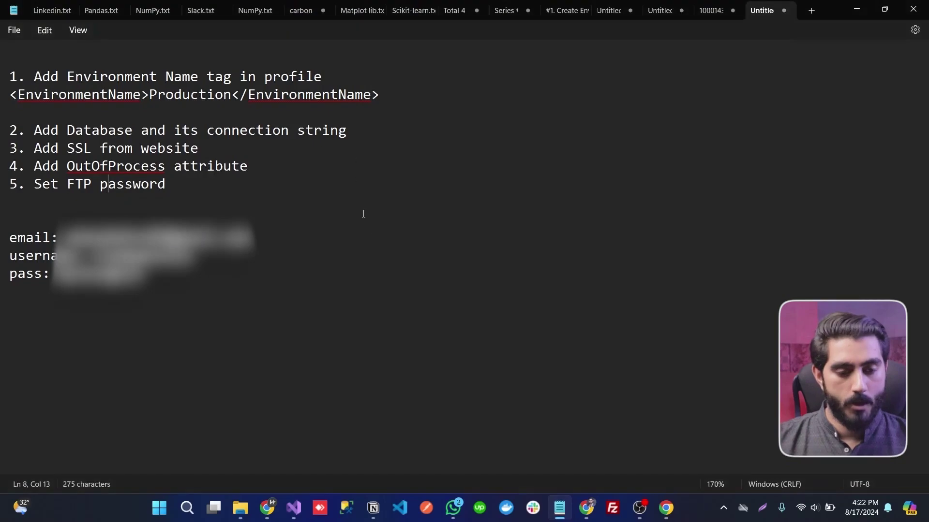
left_click_drag(388, 95, 1, 104)
key("ctrl+c")
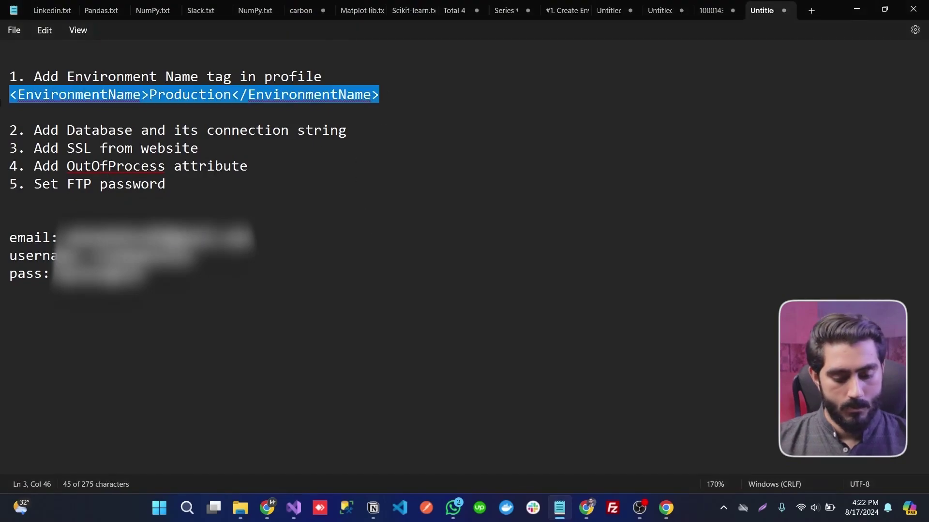
left_click(855, 10)
left_click(363, 315)
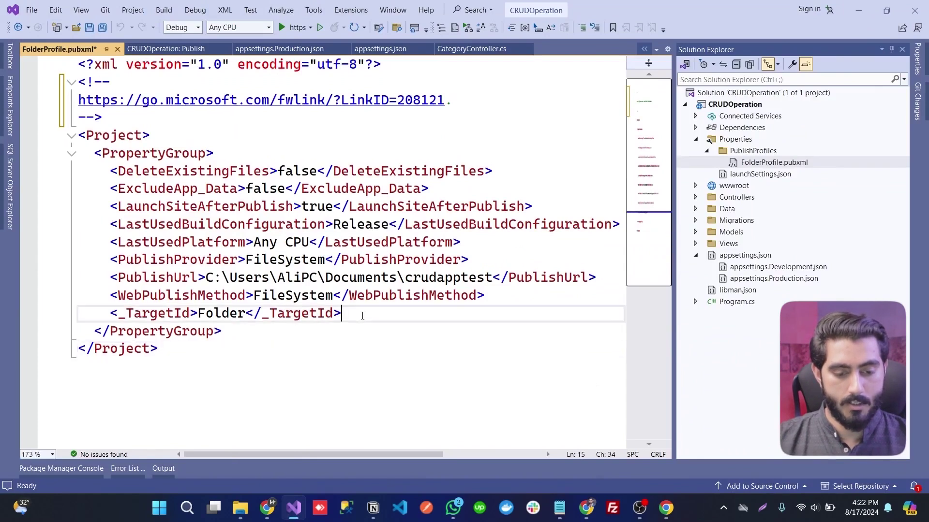
key("Return")
key("ctrl+v")
key("ctrl+s")
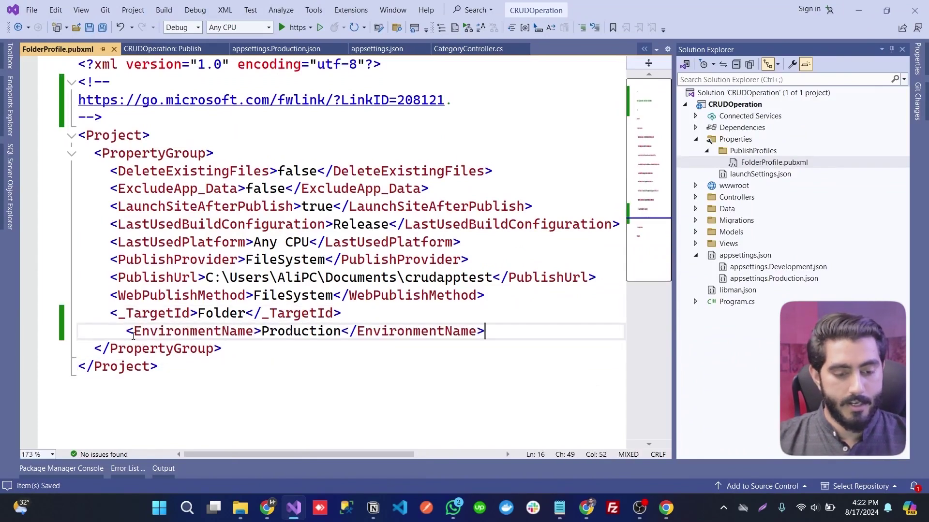
Align the EnvironmentName line's indentation with the tags above it and save FolderProfile.pubxml.
left_click(126, 332)
key("BackSpace")
key("BackSpace")
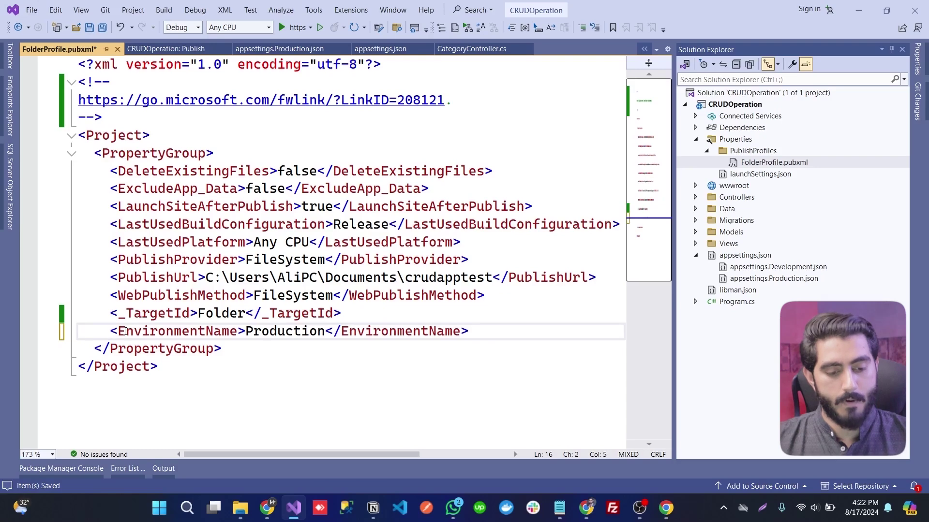
key("ctrl+s")
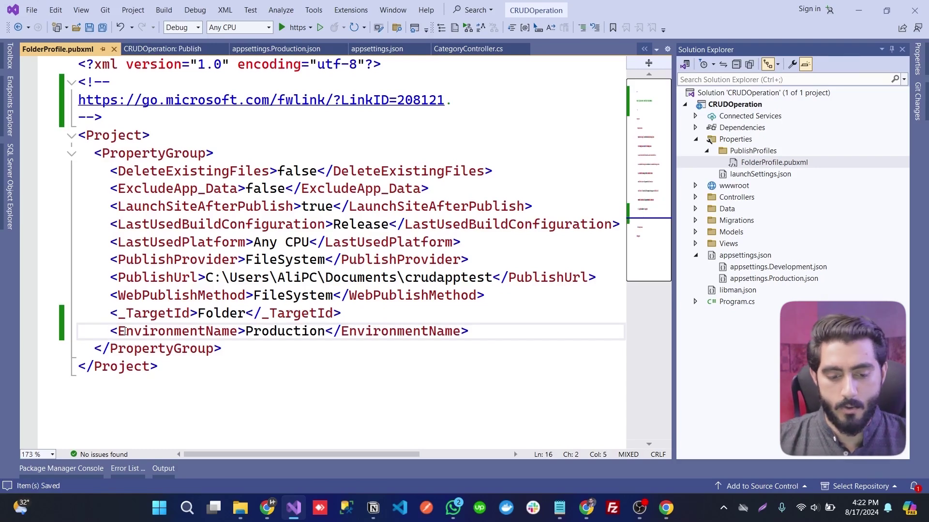
left_click_drag(247, 333, 292, 333)
left_click(292, 332)
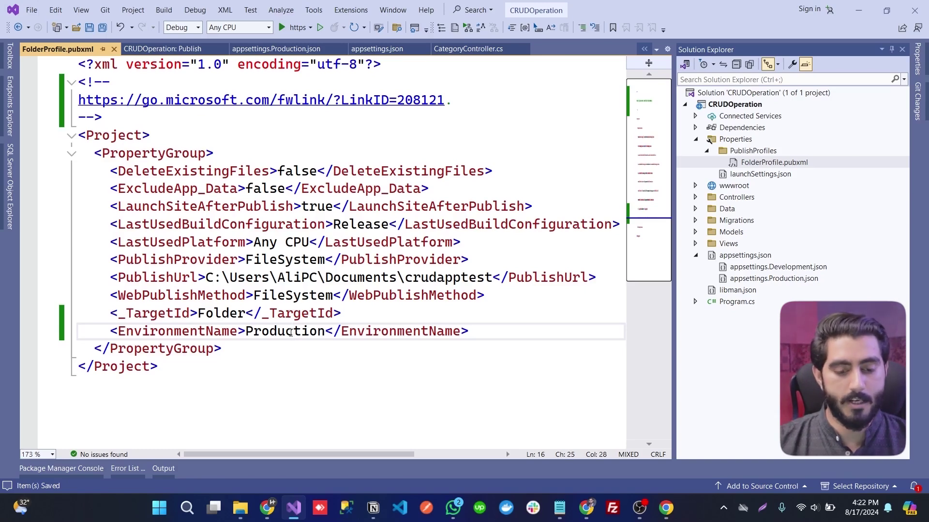
left_click(284, 336)
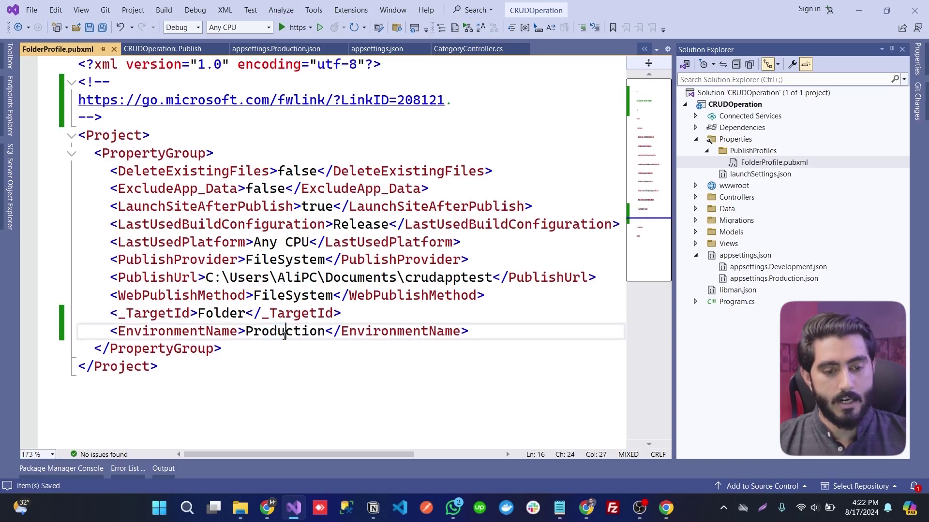
Publish the CRUDOperation project to the crudapptest folder using FolderProfile.pubxml.
left_click(167, 50)
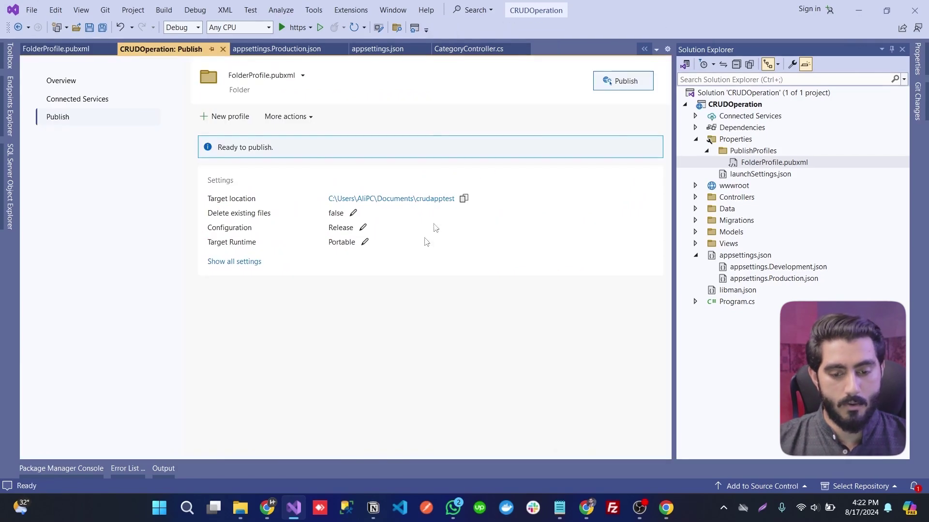
left_click(415, 200)
left_click(623, 80)
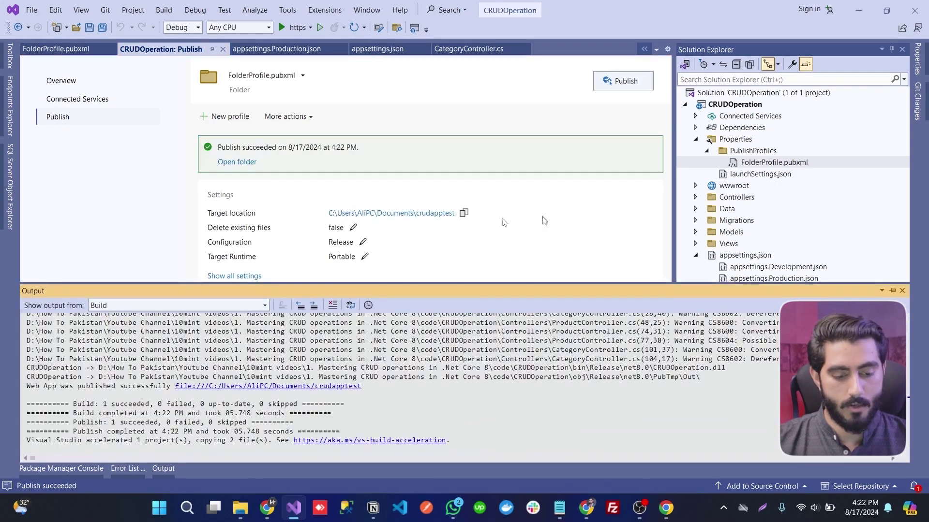
Open the crudapptest target folder in File Explorer and look through the published files.
left_click(415, 214)
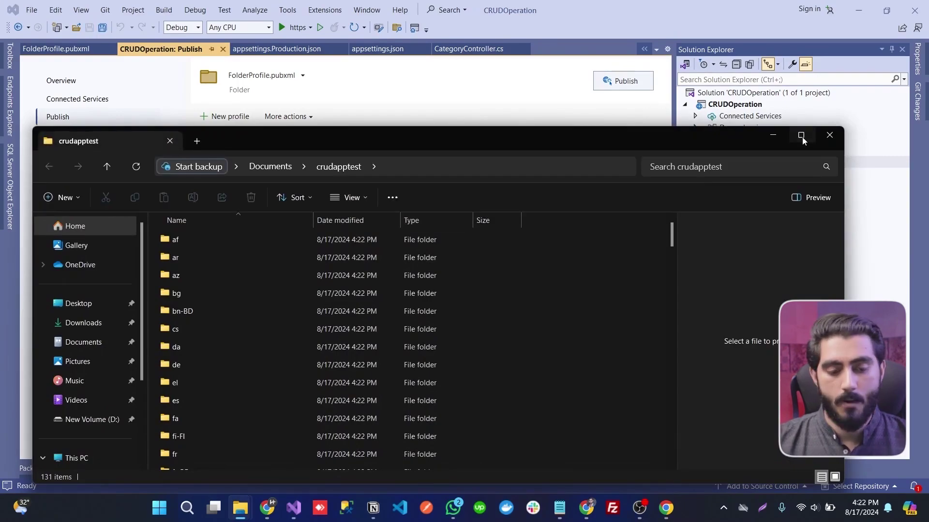
left_click(802, 138)
left_click_drag(754, 117, 721, 301)
scroll(722, 324, "down", 13)
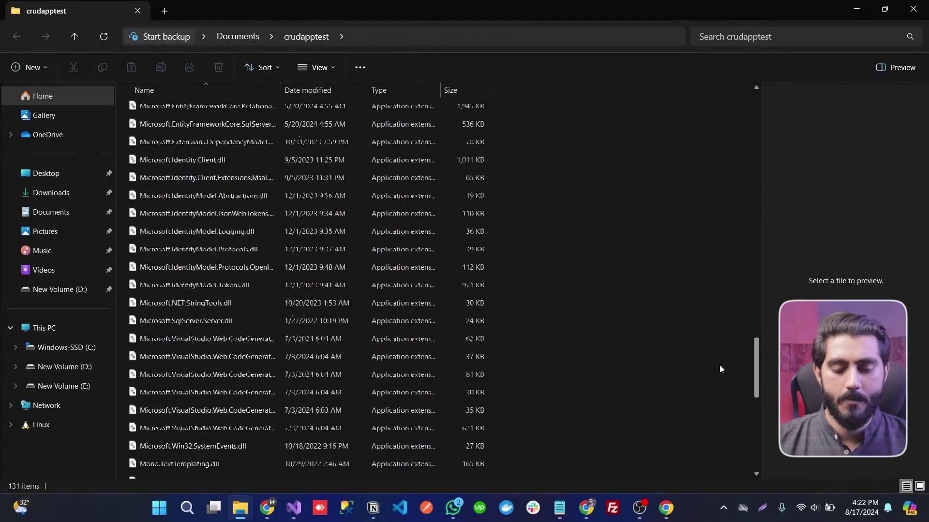
scroll(723, 338, "up", 16)
scroll(725, 217, "up", 10)
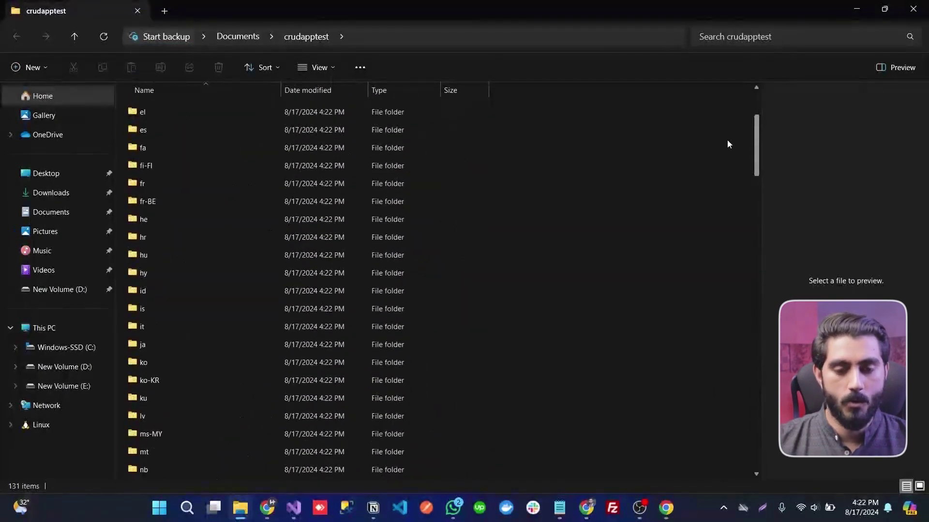
Compress the crudapptest folder in Documents to a ZIP file, keeping the name crudapptest.
left_click(232, 39)
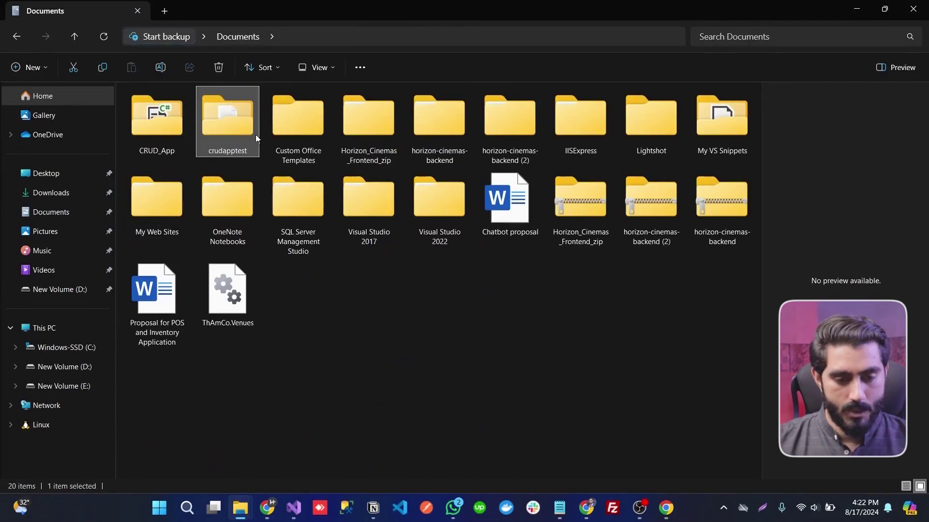
right_click(224, 137)
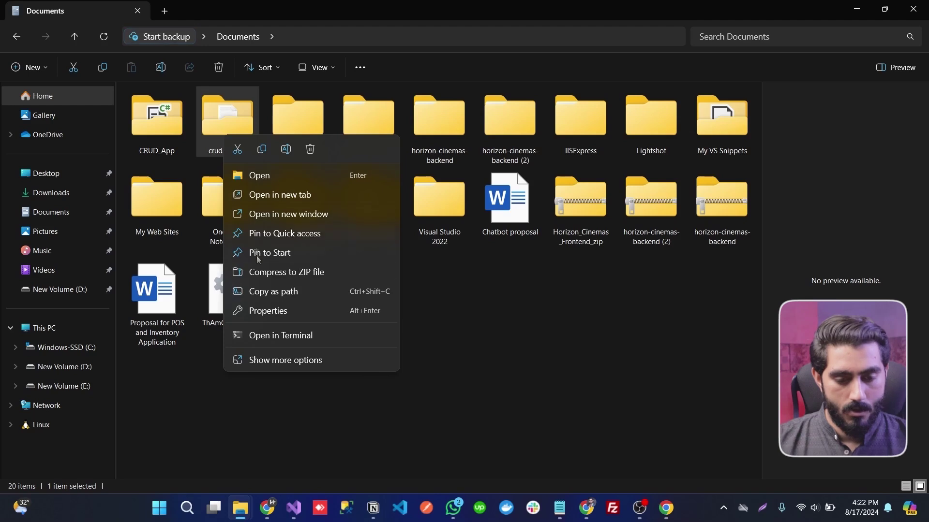
left_click(267, 272)
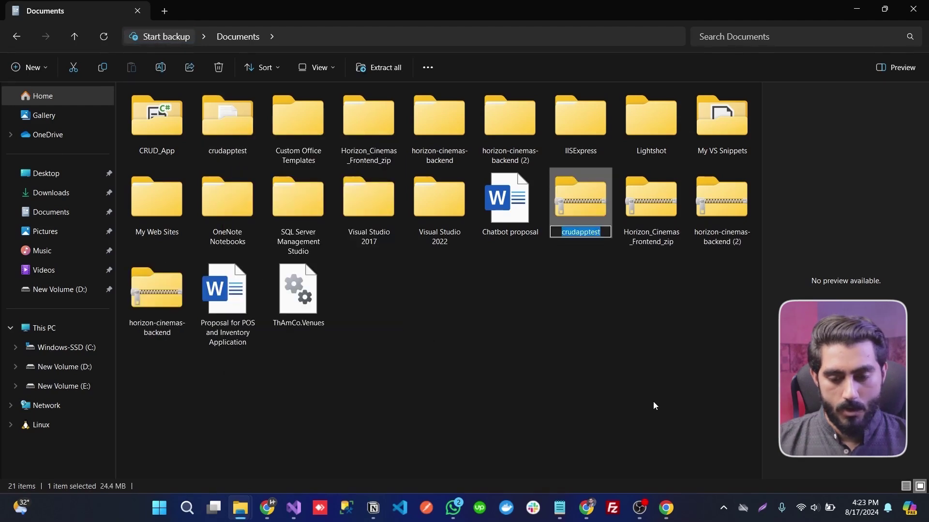
left_click(567, 335)
left_click(576, 220)
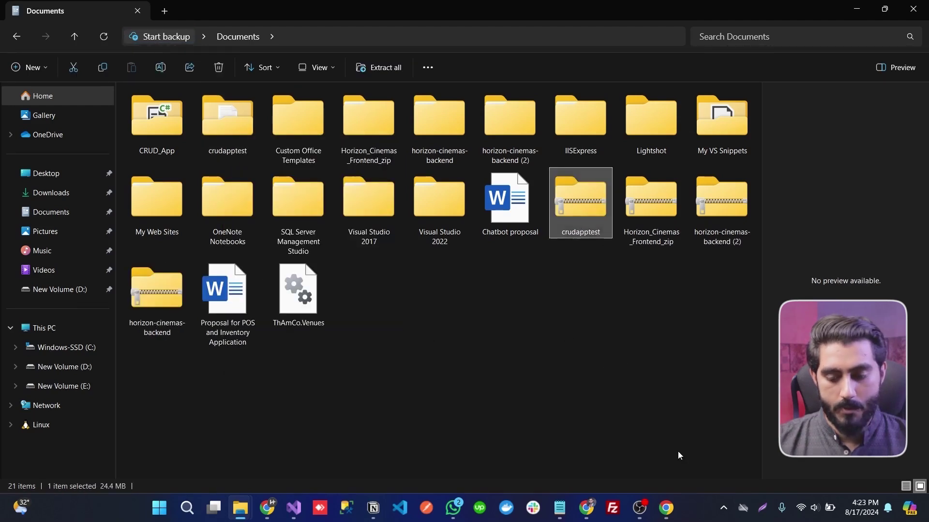
Switch to Chrome and upload crudapptest.zip from Documents into site1's folder in the myASP.NET File Manager.
left_click(667, 508)
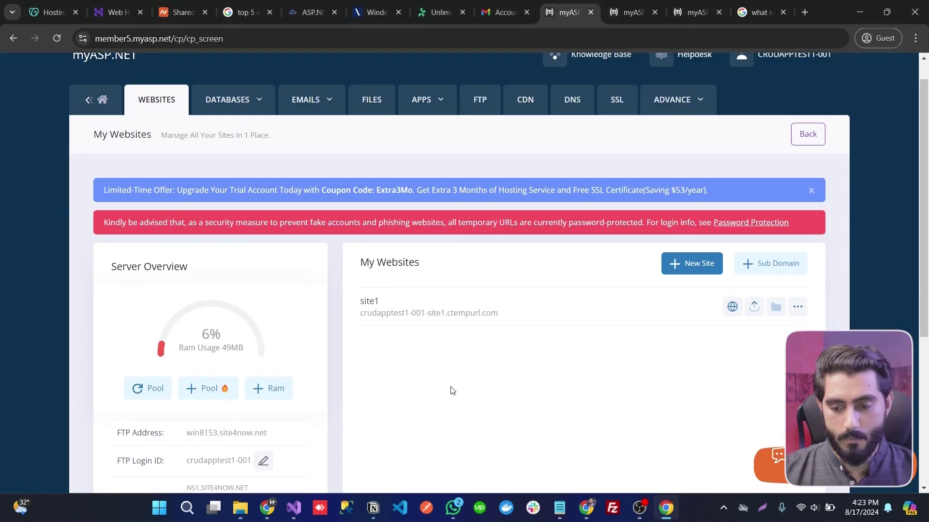
left_click(776, 308)
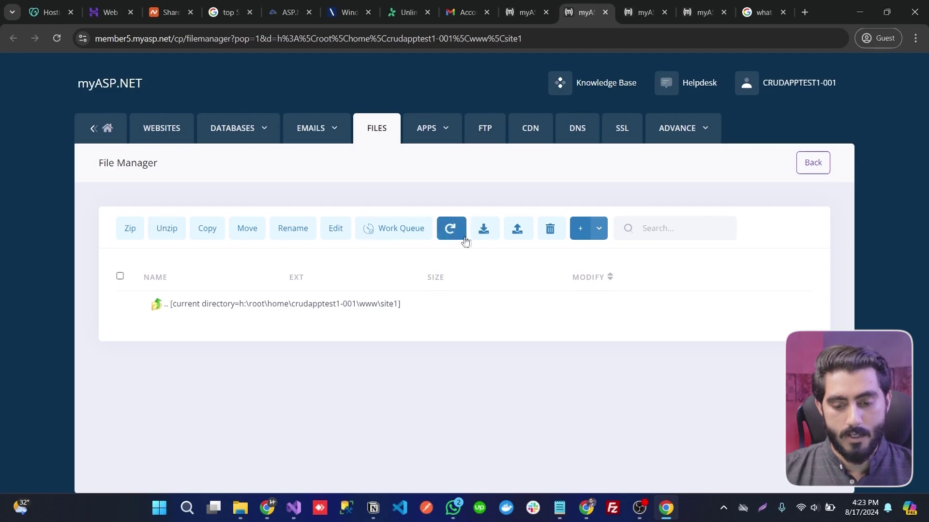
left_click(517, 231)
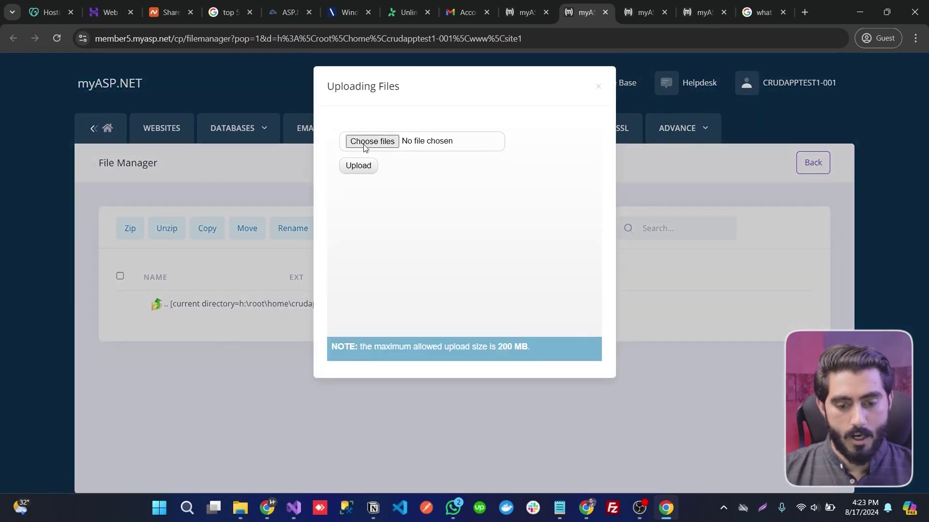
left_click(364, 142)
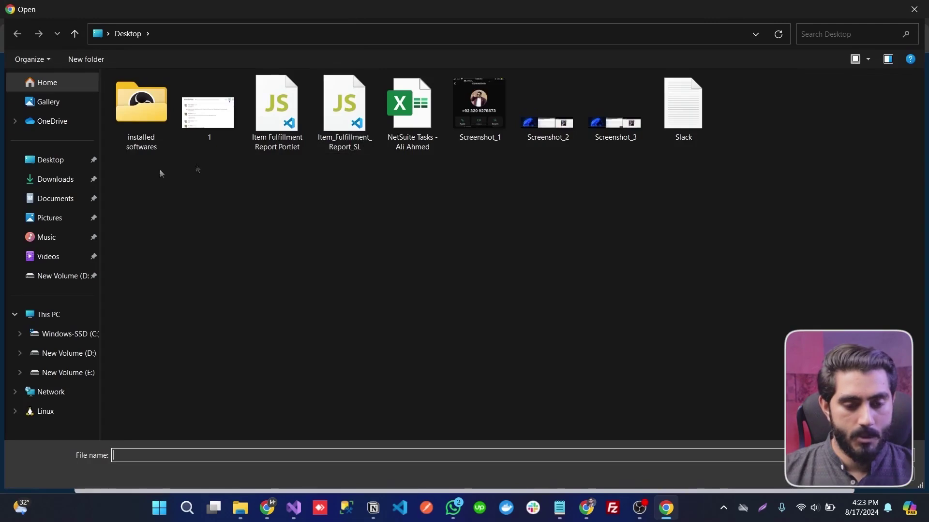
left_click(62, 198)
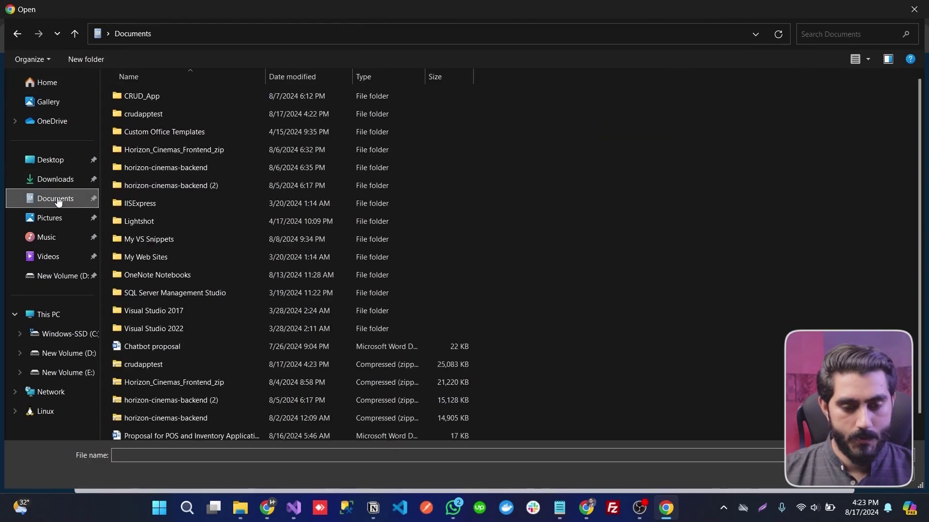
left_click(143, 365)
double_click(144, 364)
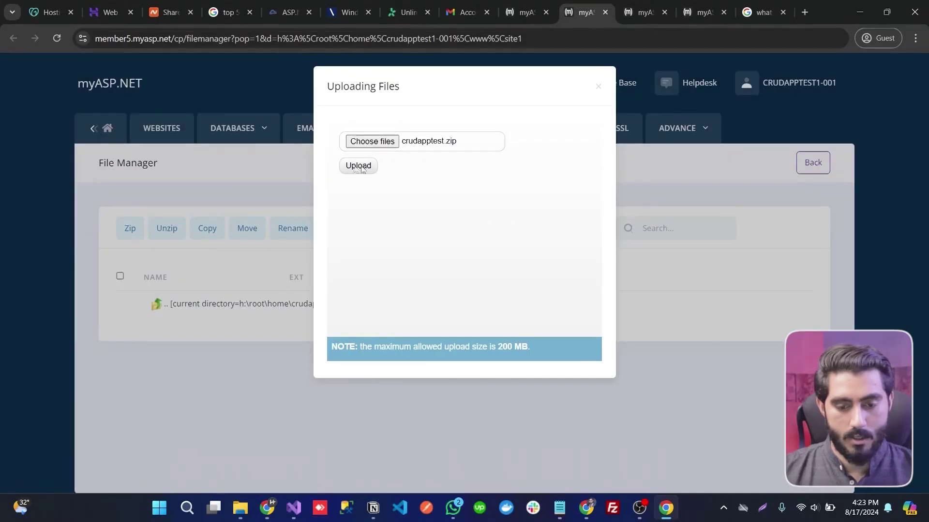
left_click(357, 167)
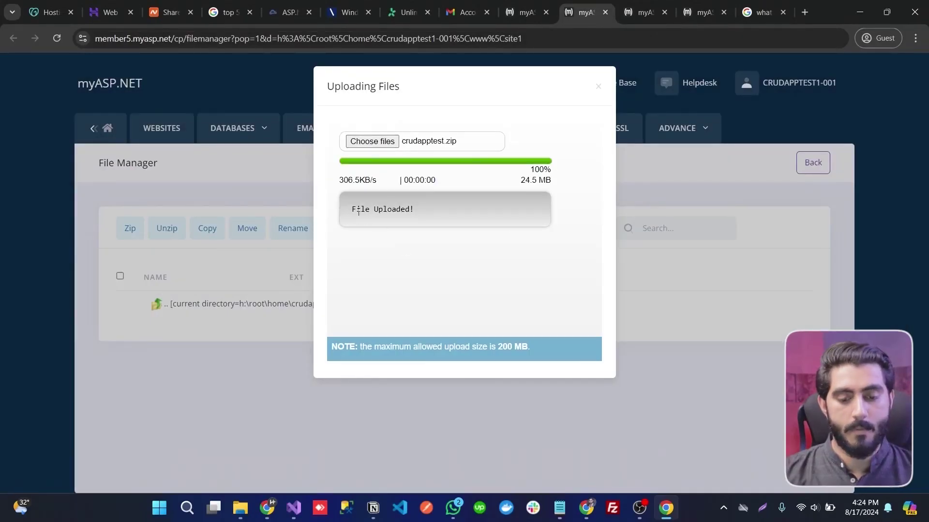
left_click_drag(356, 209, 542, 209)
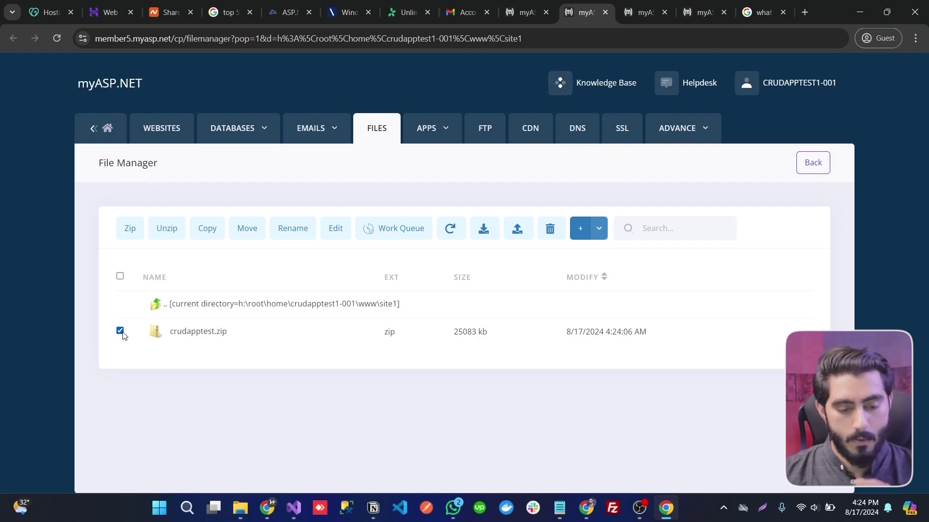
Unzip crudapptest.zip into /site1 with overwriting of existing files enabled, and delete the ZIP file from site1.
left_click(167, 231)
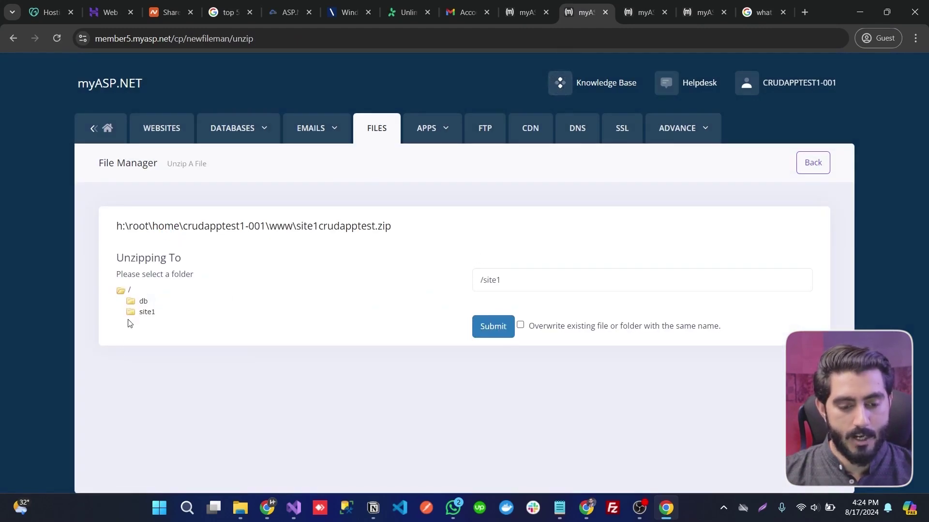
triple_click(512, 284)
left_click(462, 285)
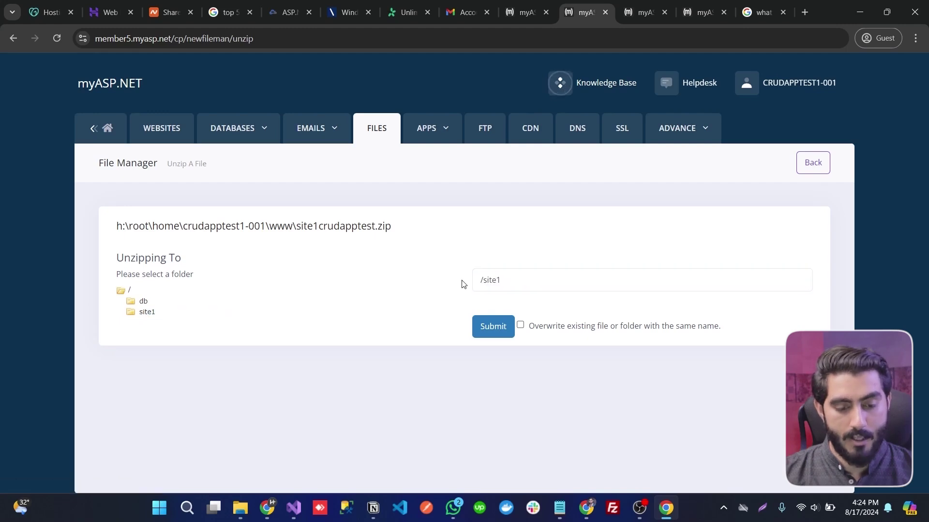
left_click(141, 301)
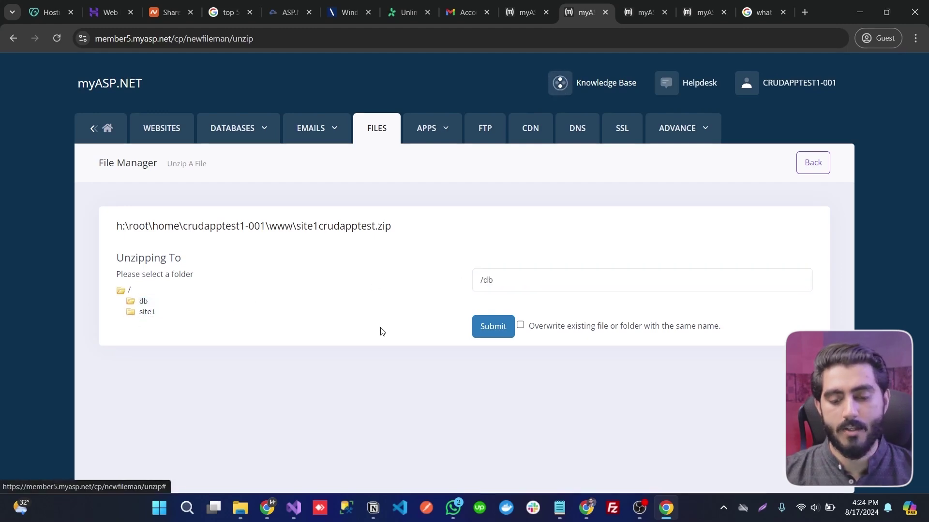
triple_click(512, 281)
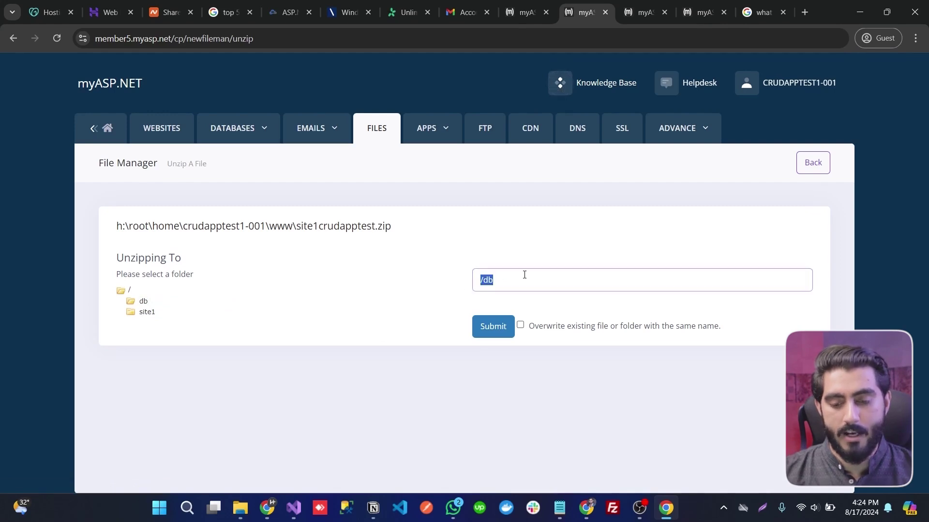
left_click(140, 312)
left_click(520, 325)
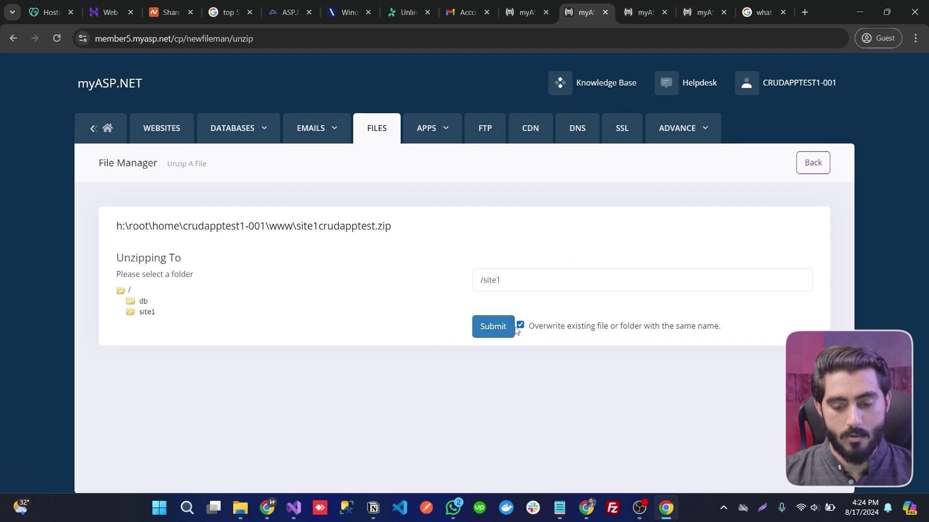
left_click(487, 327)
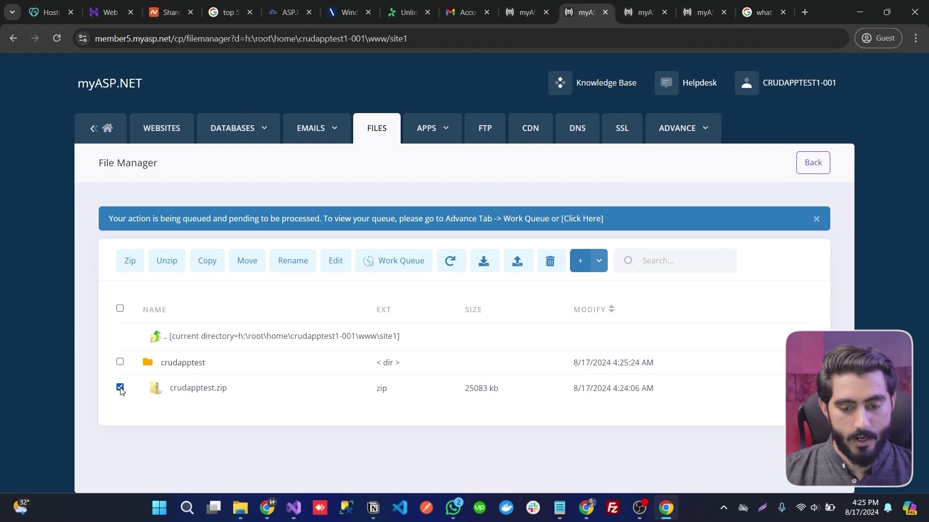
left_click(549, 261)
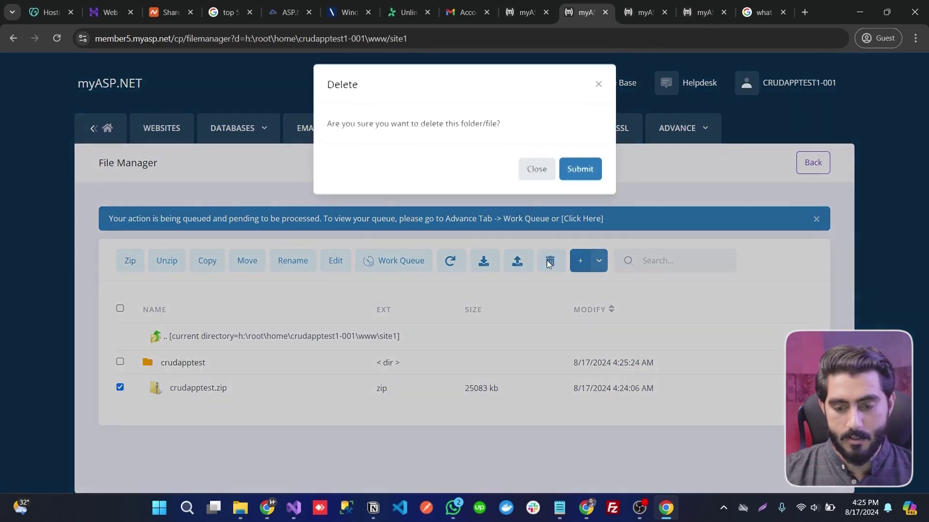
left_click(580, 170)
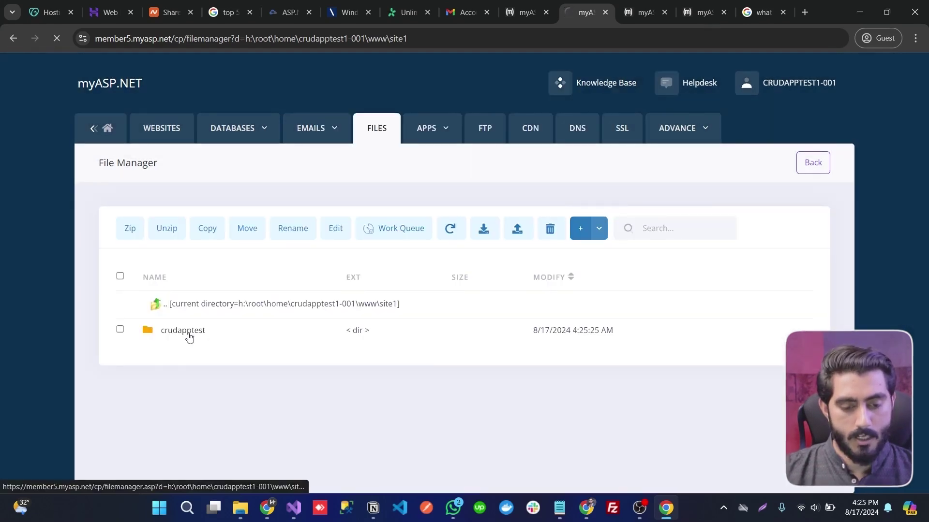
Move all files and folders inside the crudapptest folder to /site1, overwriting items with the same name.
left_click(114, 277)
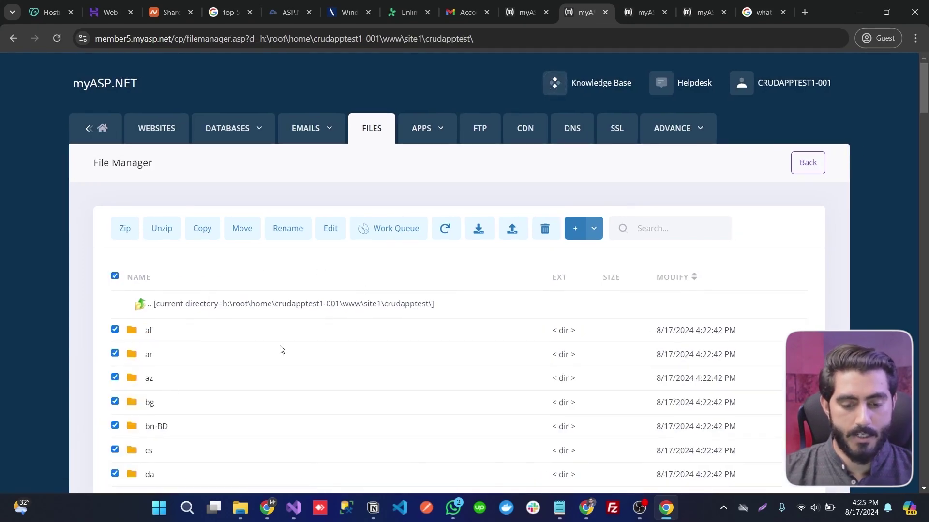
scroll(280, 349, "down", 1)
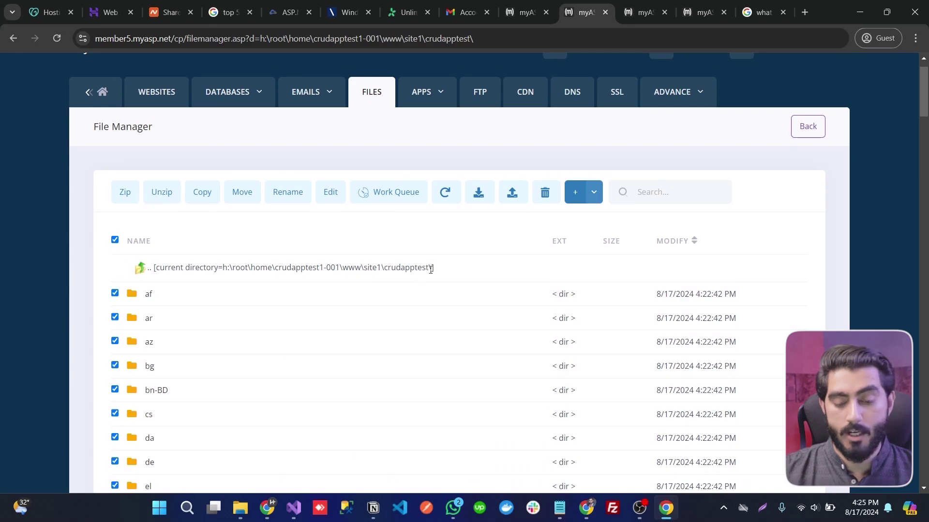
left_click(115, 241)
left_click(115, 240)
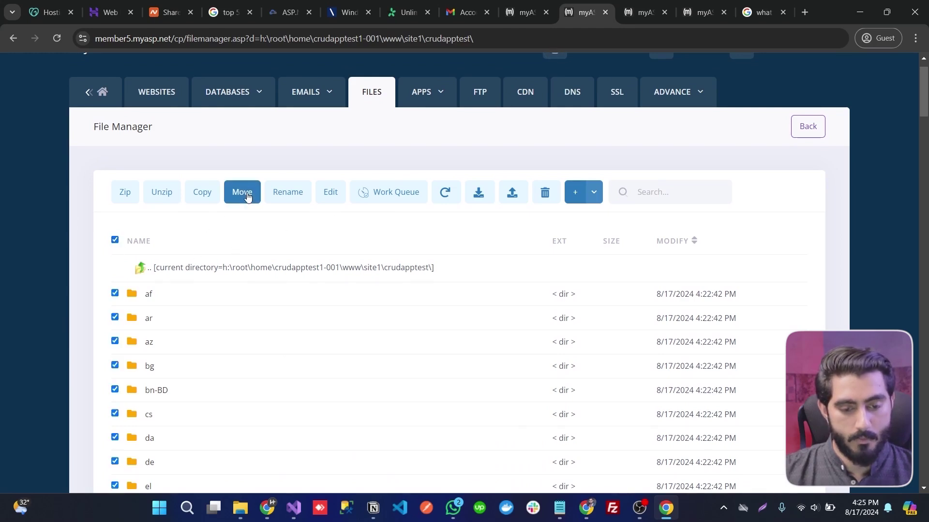
left_click(246, 192)
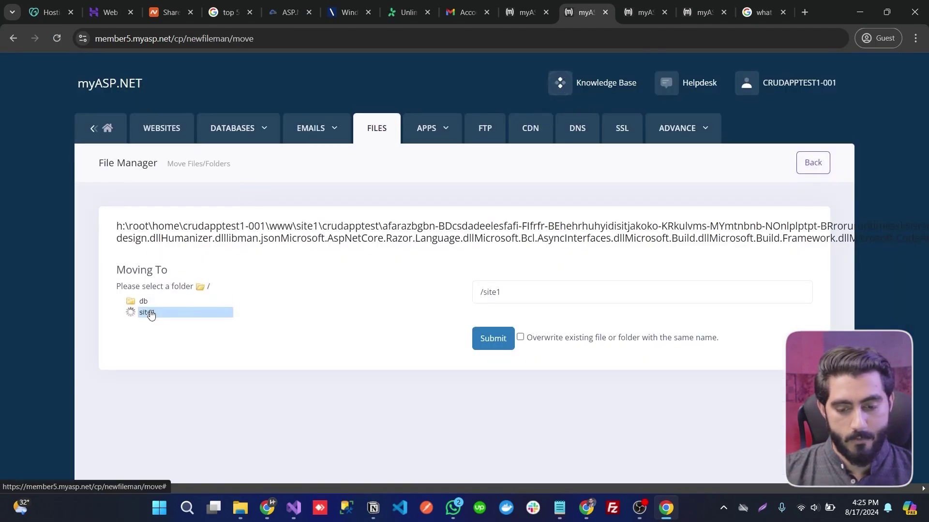
left_click(520, 337)
left_click(483, 341)
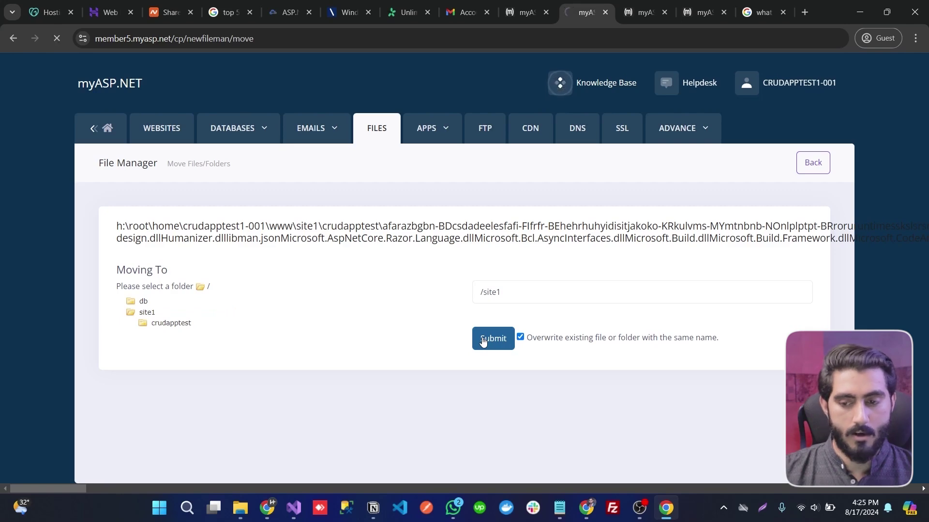
Delete the crudapptest folder from site1 and look through the remaining application files.
scroll(182, 342, "down", 4)
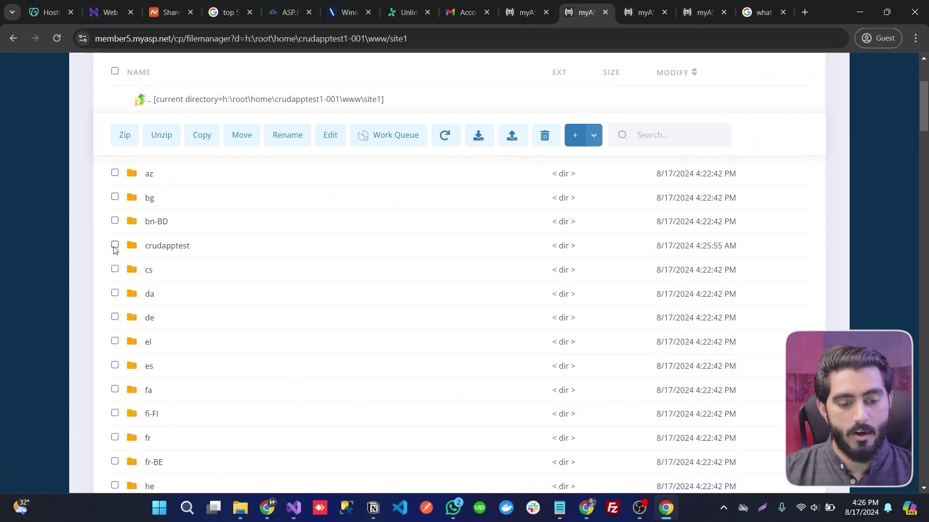
left_click(544, 136)
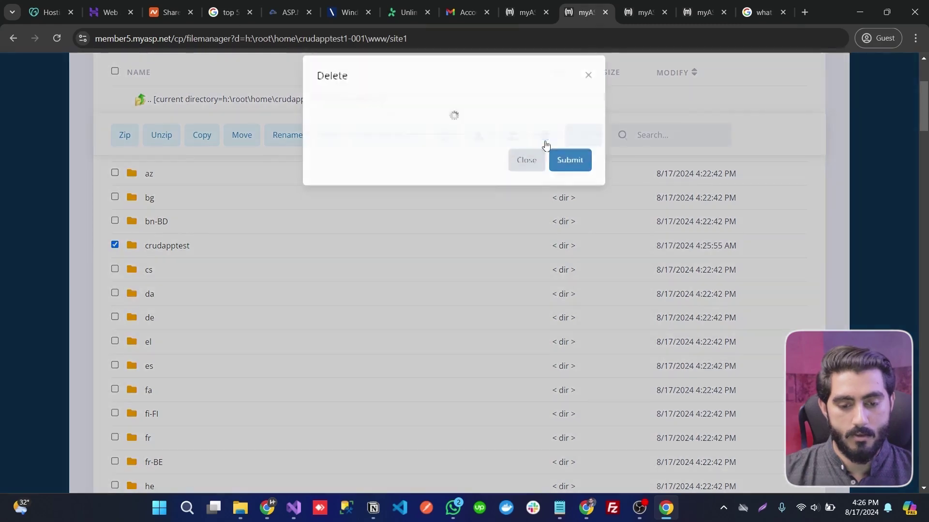
left_click(567, 173)
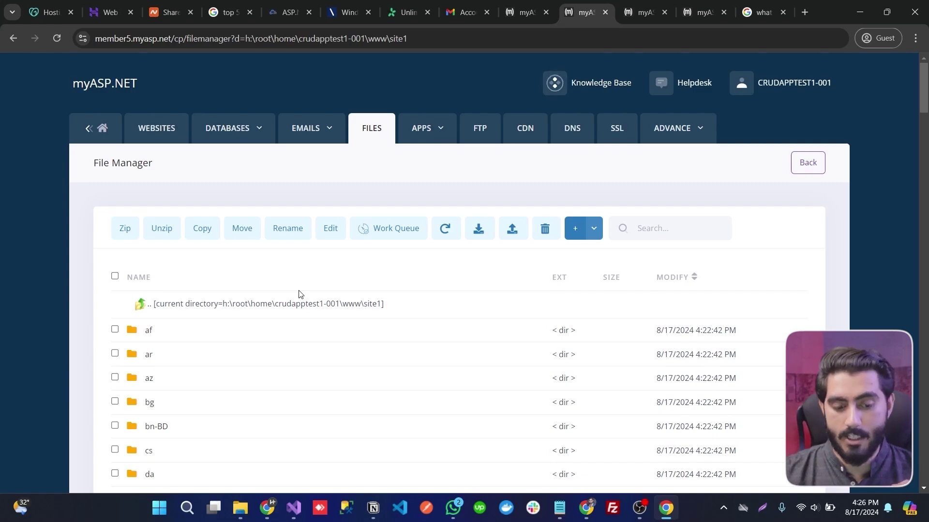
scroll(284, 382, "down", 20)
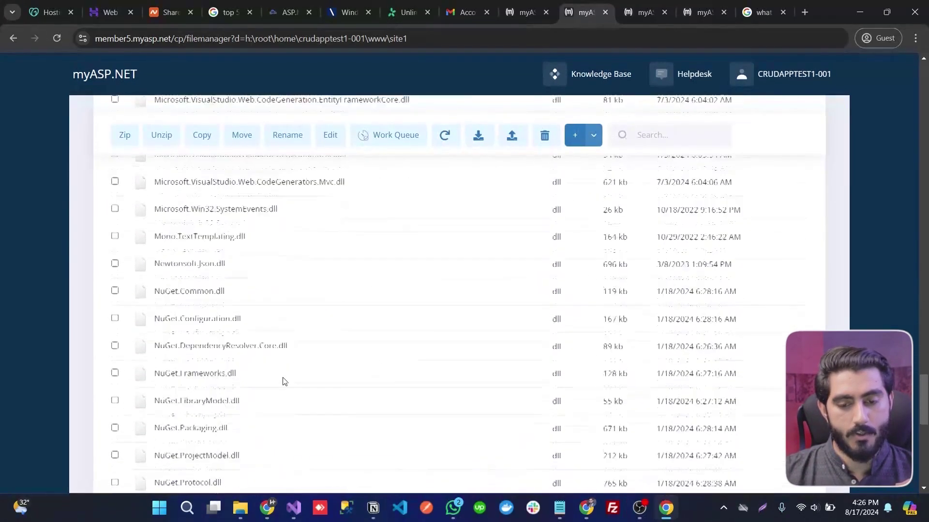
scroll(283, 380, "up", 20)
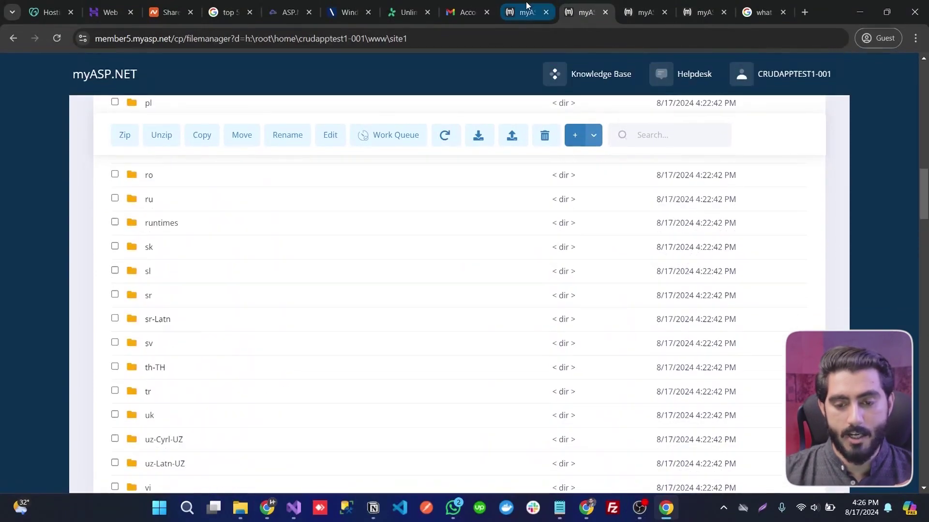
Open site1's temporary URL from the websites list and check the deployed app's Category and Home pages.
left_click(526, 12)
left_click(455, 313)
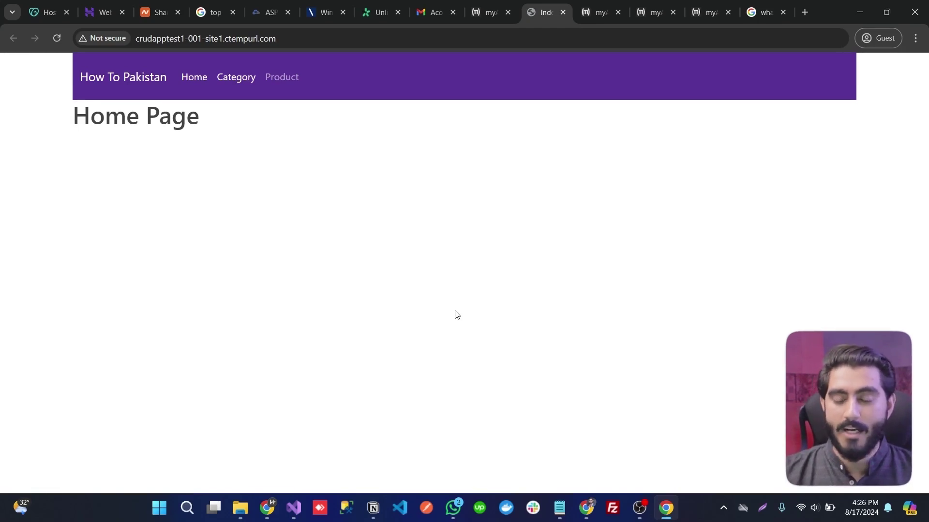
left_click(236, 81)
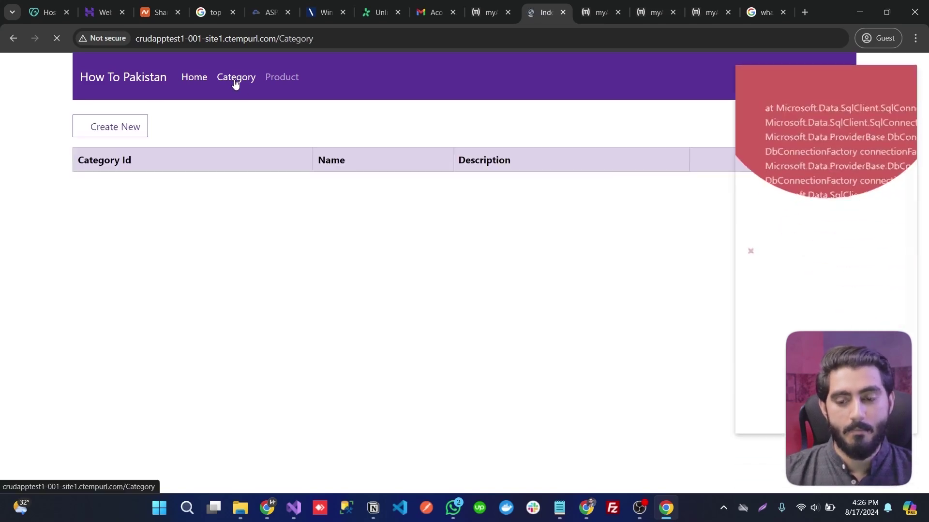
left_click(208, 80)
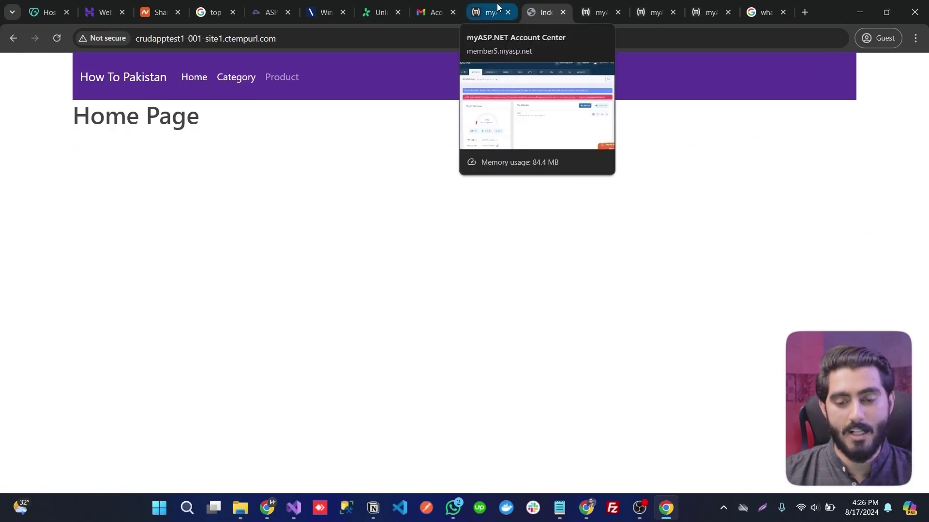
Return to the myASP.NET websites page and look over the server overview and the site1 entry.
left_click(496, 9)
scroll(416, 342, "down", 2)
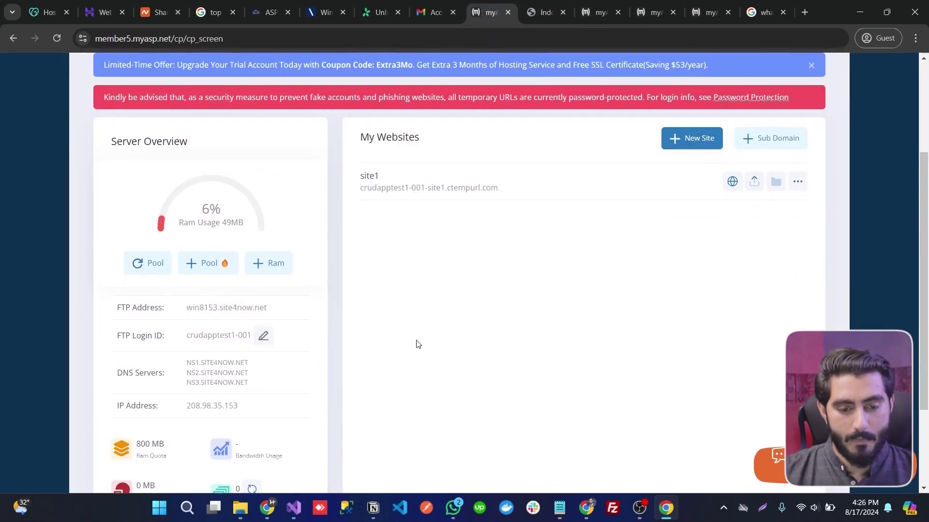
scroll(416, 343, "up", 1)
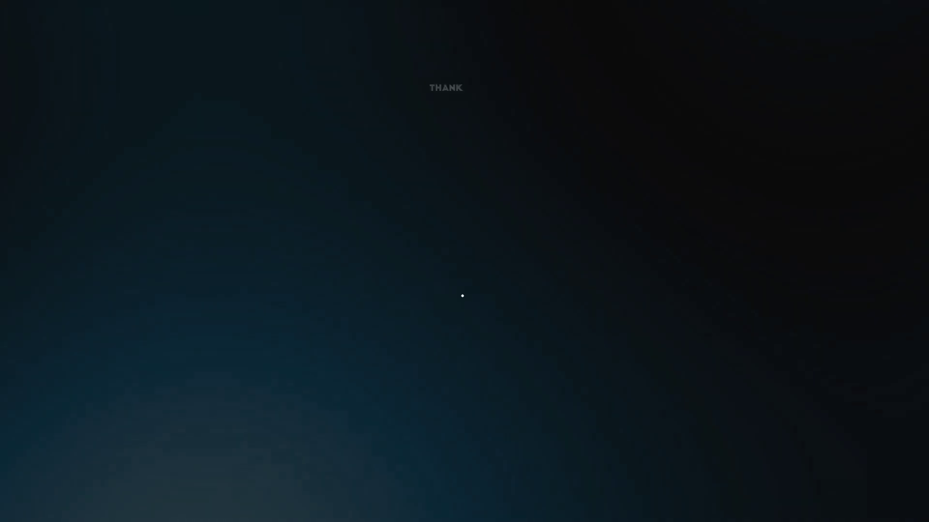